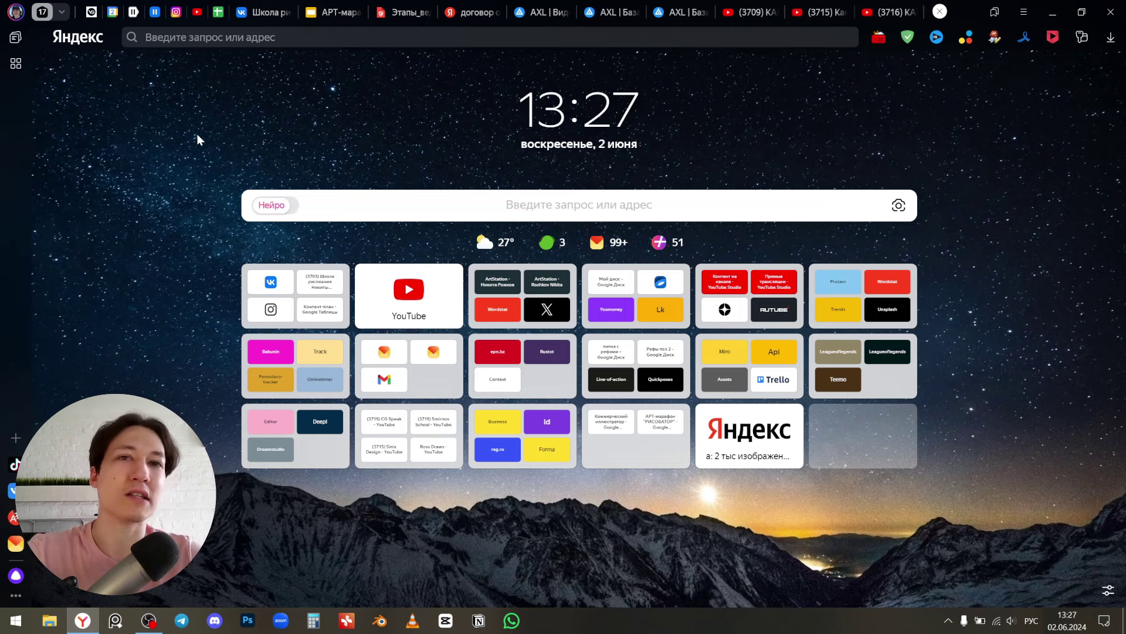
- Search the web for "пуре реф" and open the official pureref.com result
{"action": "left_click", "coordinate": [255, 205]}
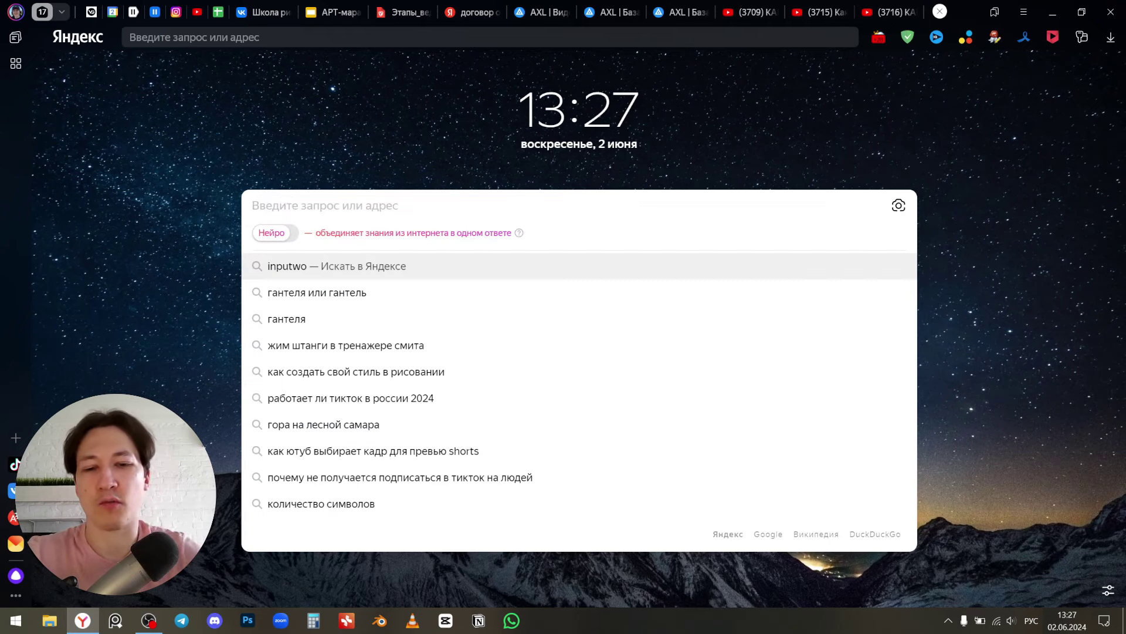
{"action": "type", "text": "пуре ре"}
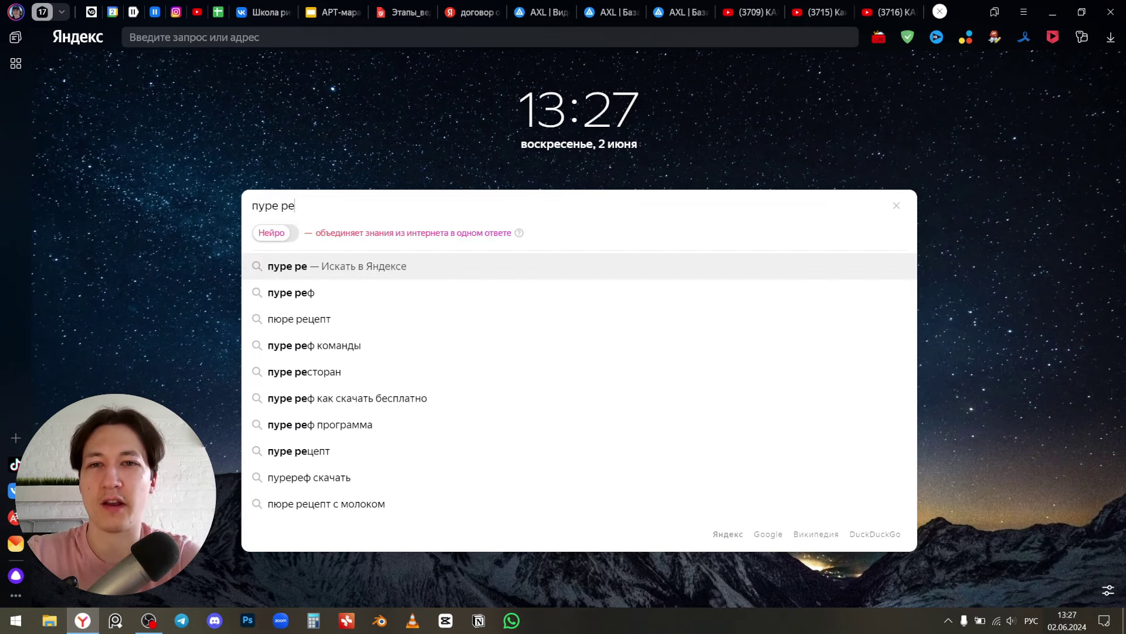
{"action": "type", "text": "ф"}
{"action": "key", "text": "Return"}
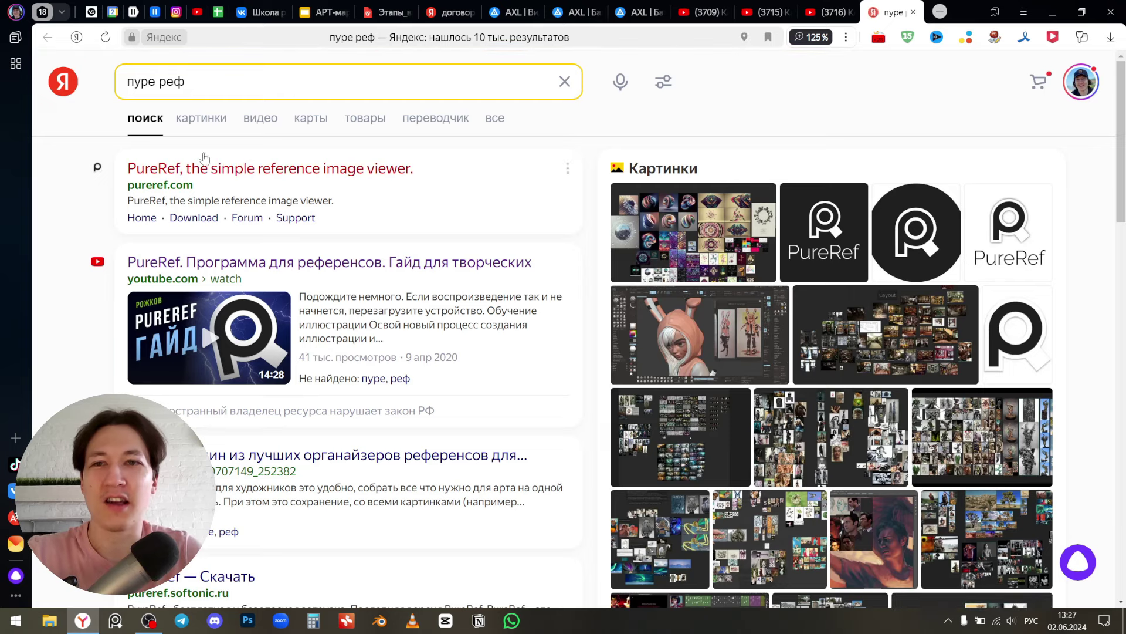
{"action": "mouse_move", "coordinate": [197, 342]}
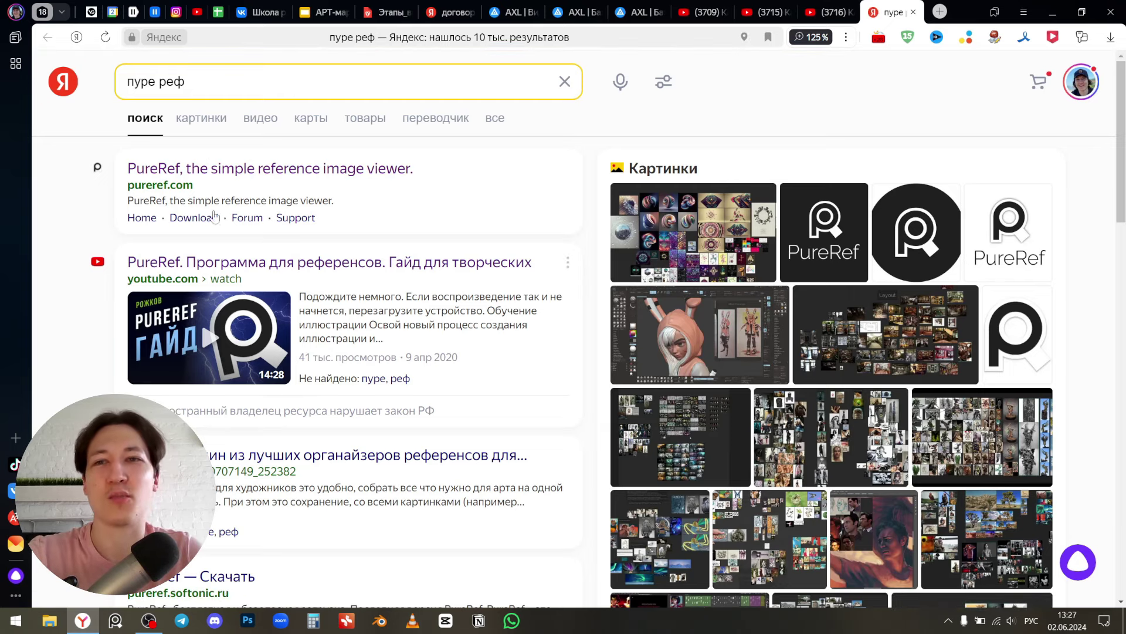
{"action": "left_click", "coordinate": [233, 172]}
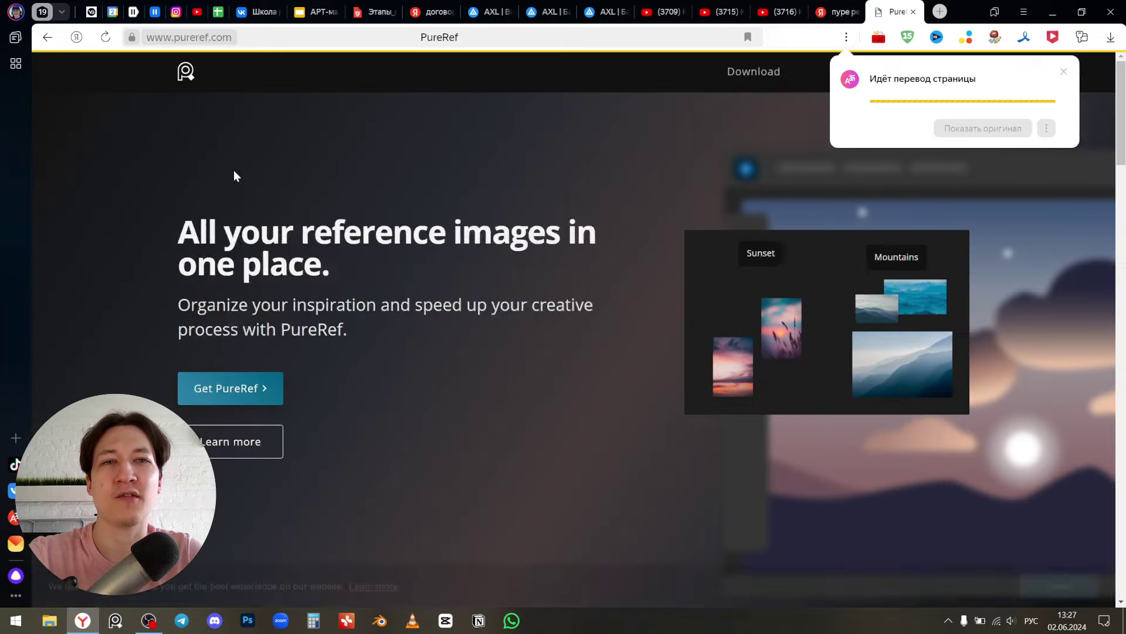
- Go from the PureRef home page to the site's download page
{"action": "scroll", "coordinate": [451, 259], "scroll_direction": "down", "scroll_amount": 10}
{"action": "scroll", "coordinate": [451, 261], "scroll_direction": "down", "scroll_amount": 10}
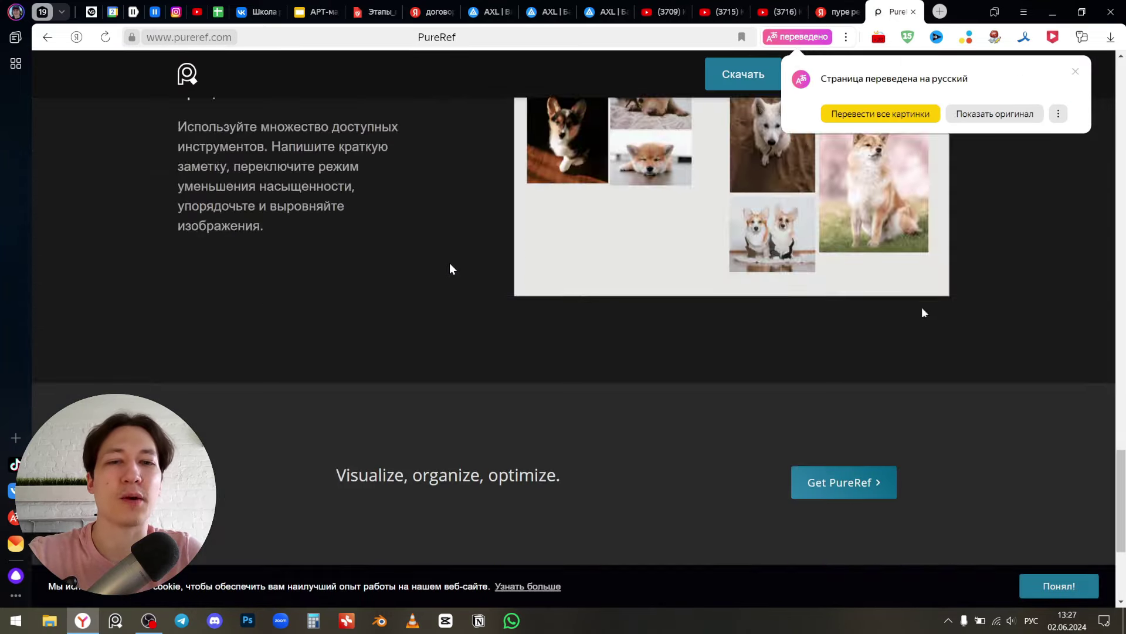
{"action": "left_click", "coordinate": [835, 245]}
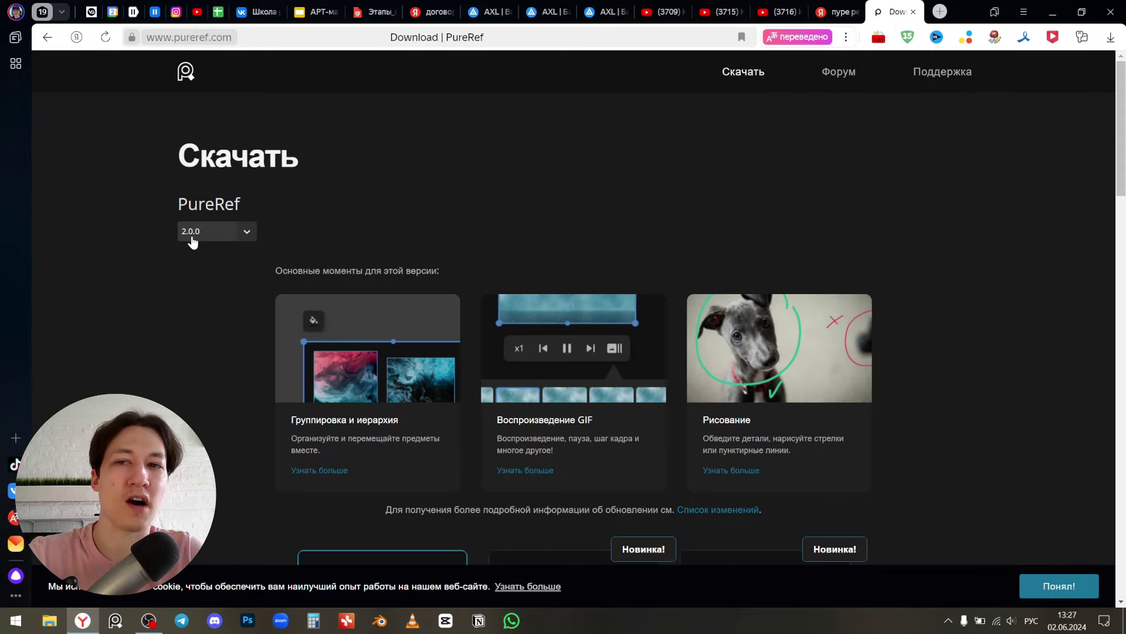
- Set a custom contribution of $0 for the personal Windows 64-bit installer of PureRef 2.0.0
{"action": "scroll", "coordinate": [202, 240], "scroll_direction": "down", "scroll_amount": 8}
{"action": "scroll", "coordinate": [204, 241], "scroll_direction": "up", "scroll_amount": 2}
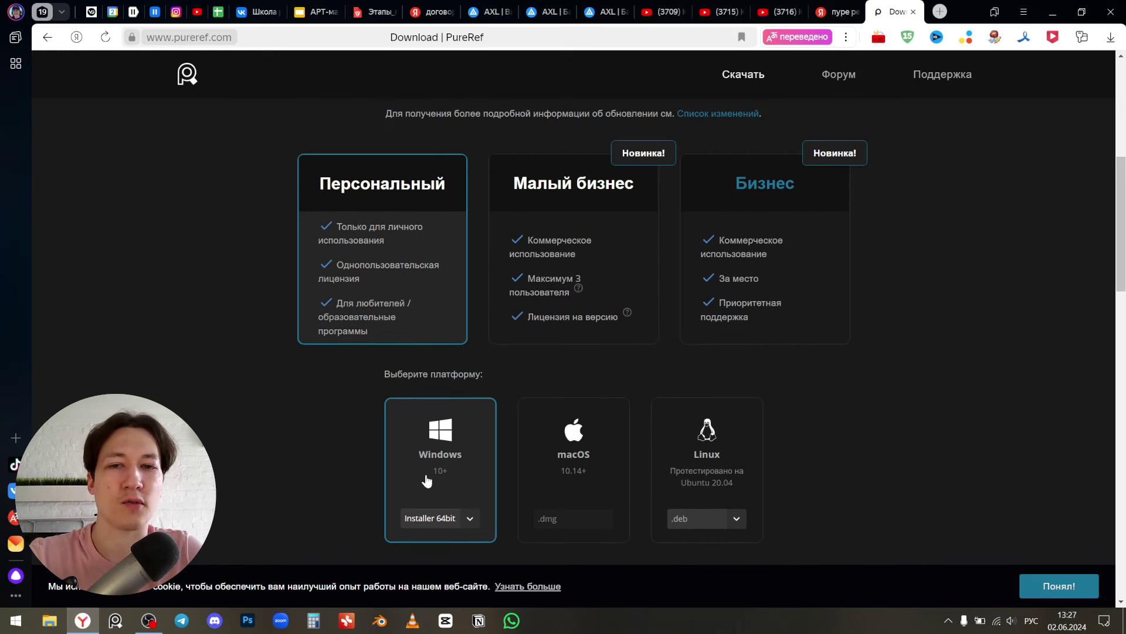
{"action": "scroll", "coordinate": [446, 484], "scroll_direction": "down", "scroll_amount": 5}
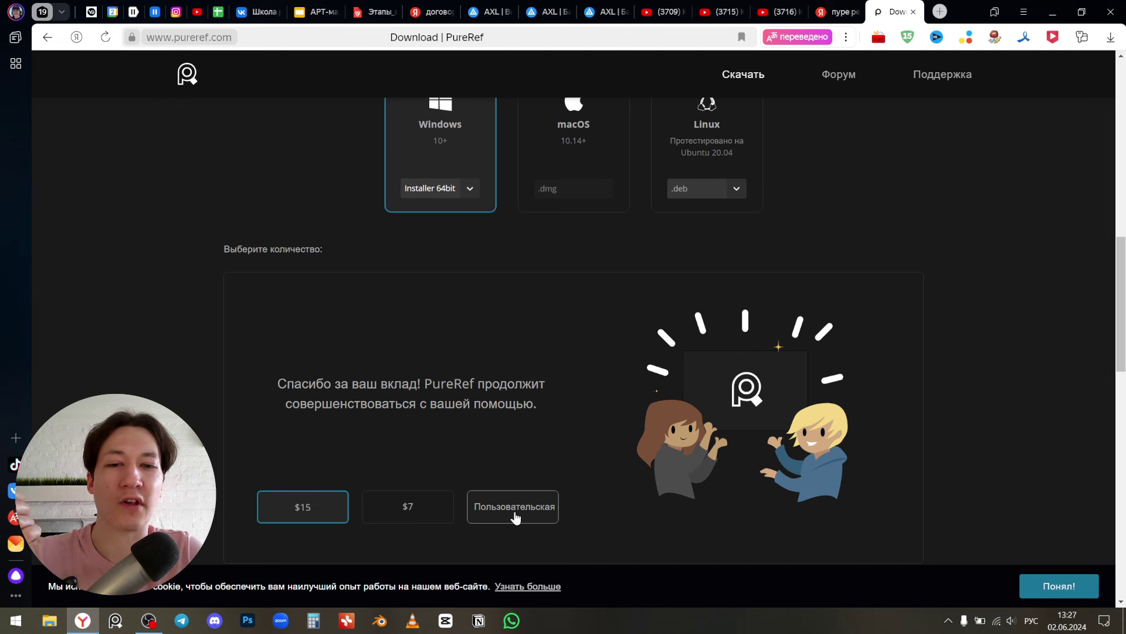
{"action": "left_click", "coordinate": [515, 517]}
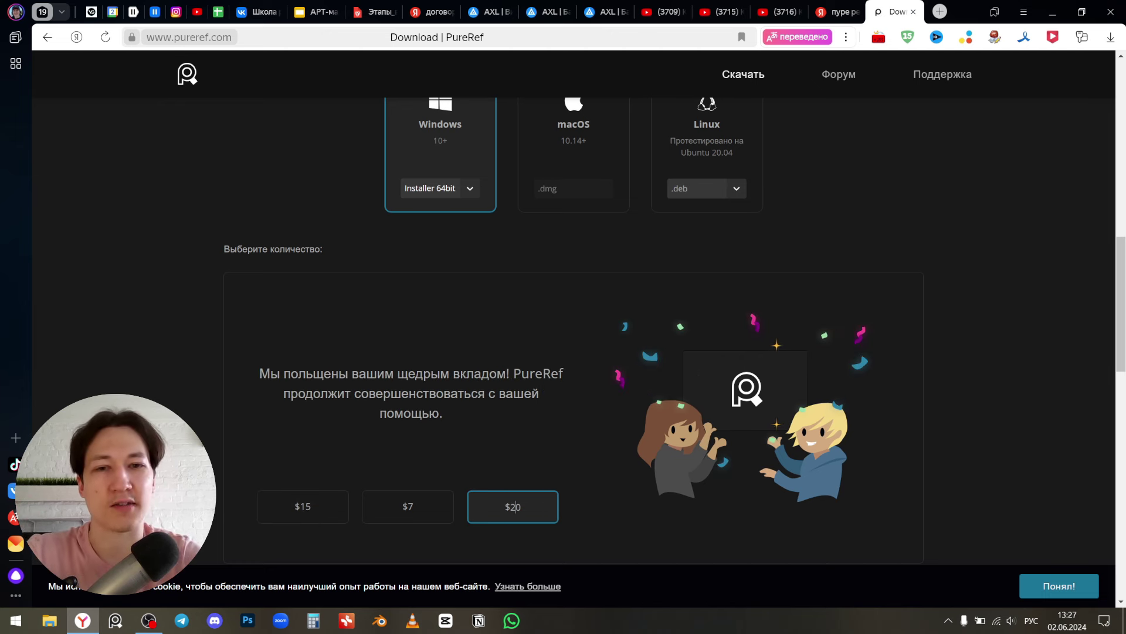
{"action": "key", "text": "BackSpace"}
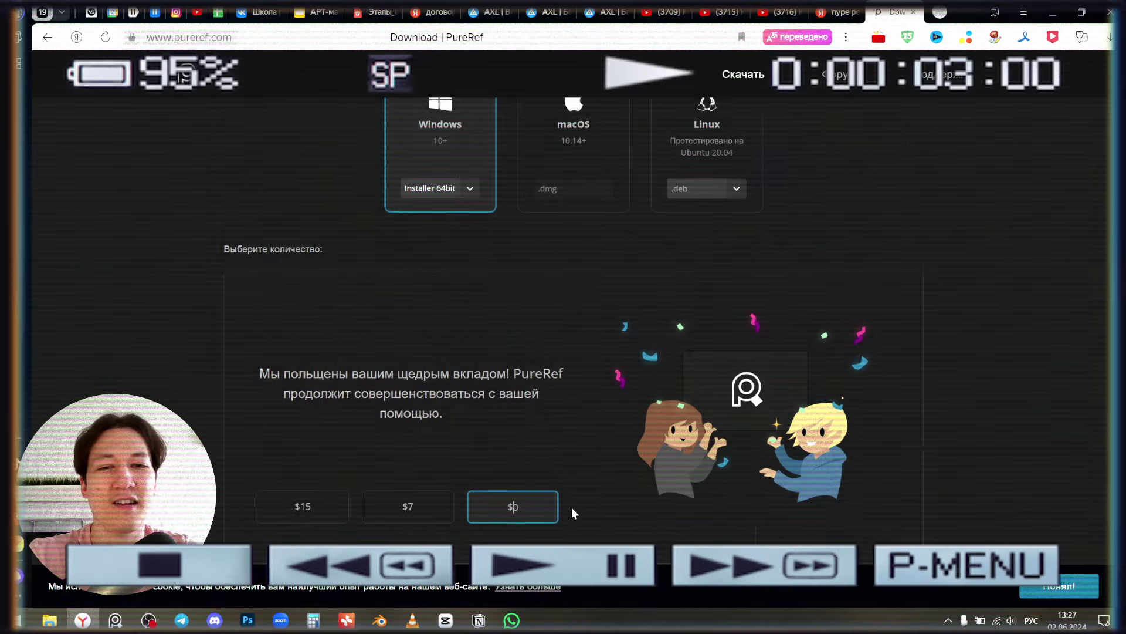
{"action": "scroll", "coordinate": [550, 394], "scroll_direction": "down", "scroll_amount": 5}
{"action": "scroll", "coordinate": [550, 395], "scroll_direction": "down", "scroll_amount": 2}
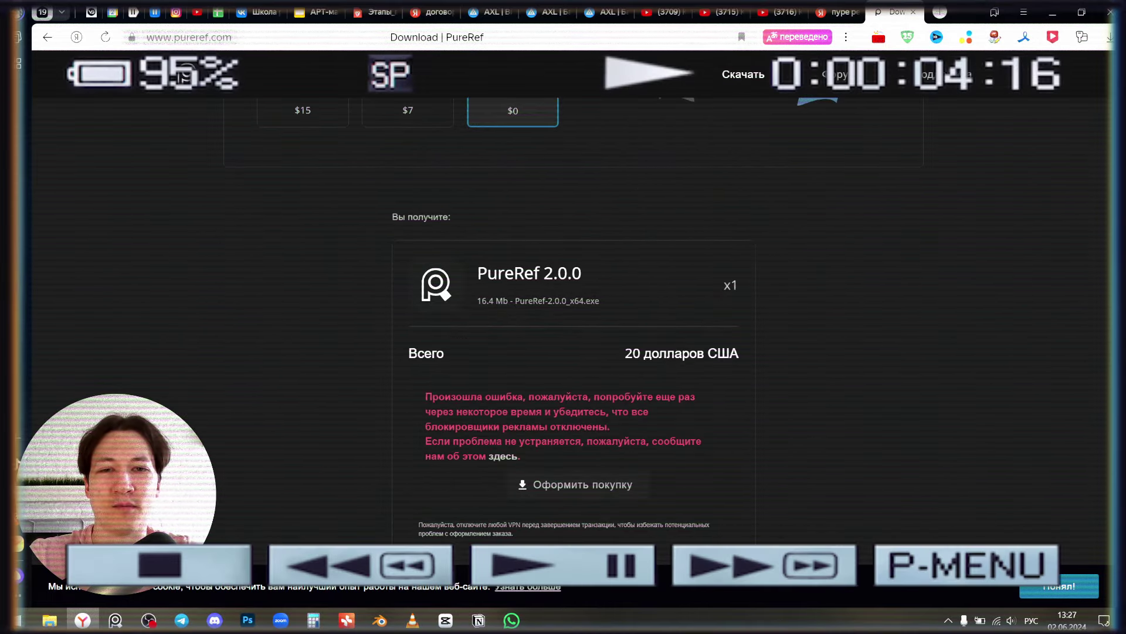
{"action": "scroll", "coordinate": [725, 421], "scroll_direction": "up", "scroll_amount": 2}
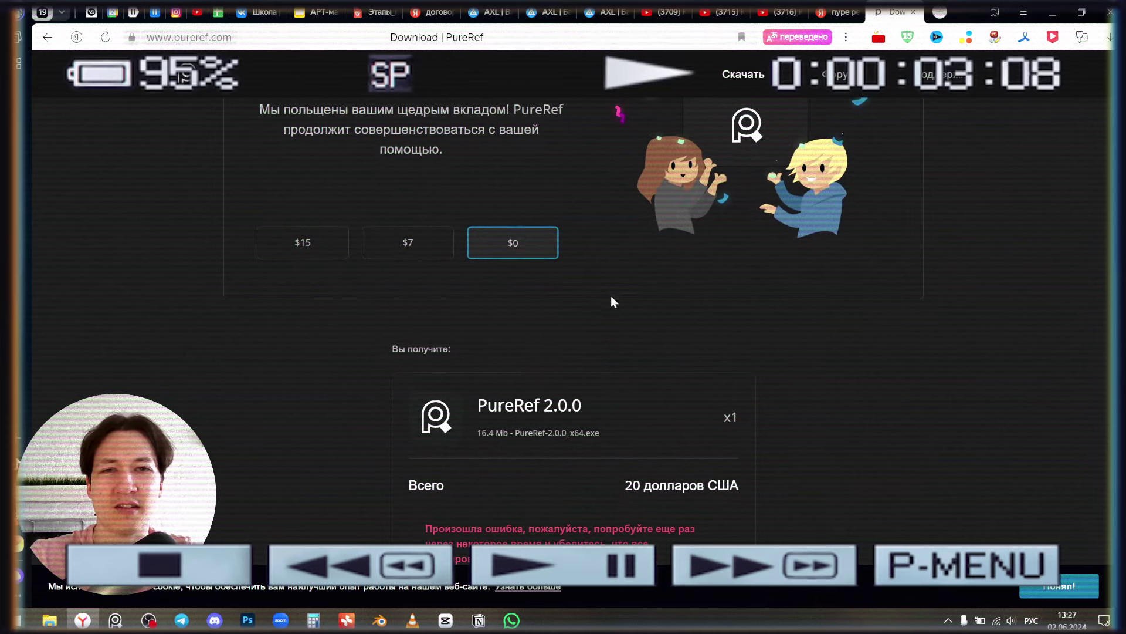
{"action": "left_click", "coordinate": [616, 281]}
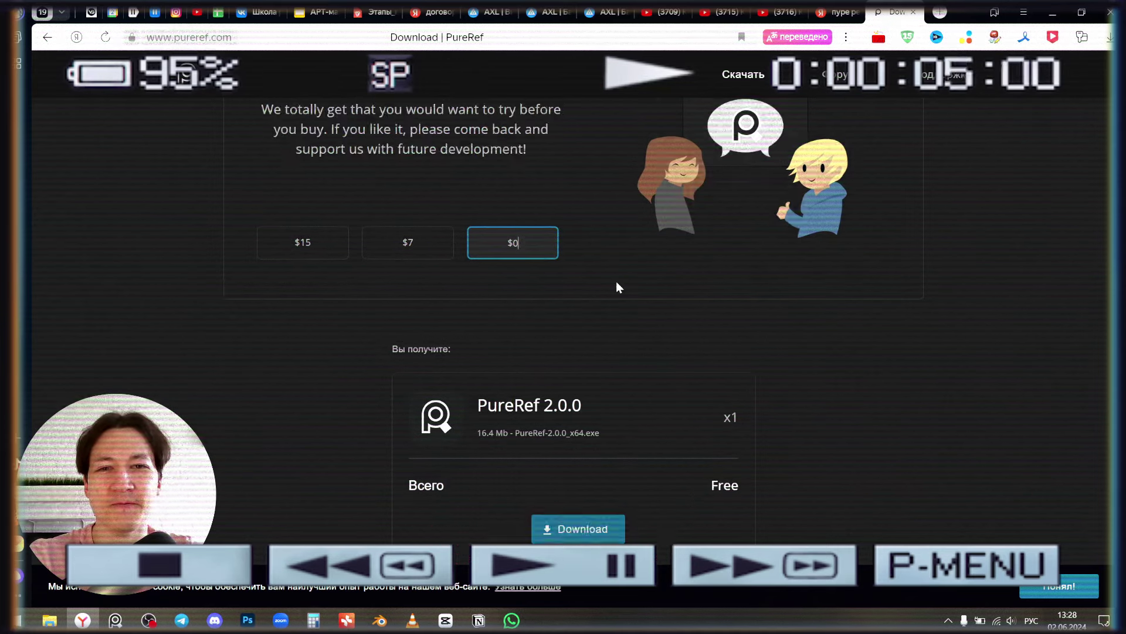
{"action": "scroll", "coordinate": [614, 282], "scroll_direction": "down", "scroll_amount": 2}
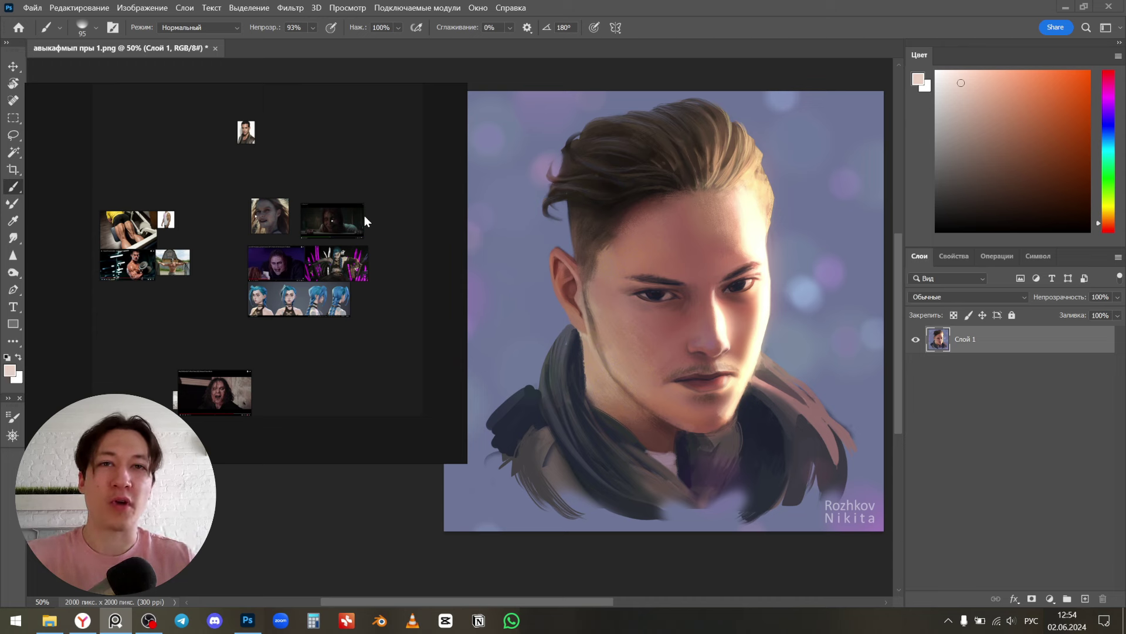
- On the PureRef board, enlarge the tank-top photo and pack the four body photos into a compact two-by-two block
{"action": "scroll", "coordinate": [150, 246], "scroll_direction": "up", "scroll_amount": 1}
{"action": "left_click", "coordinate": [147, 241]}
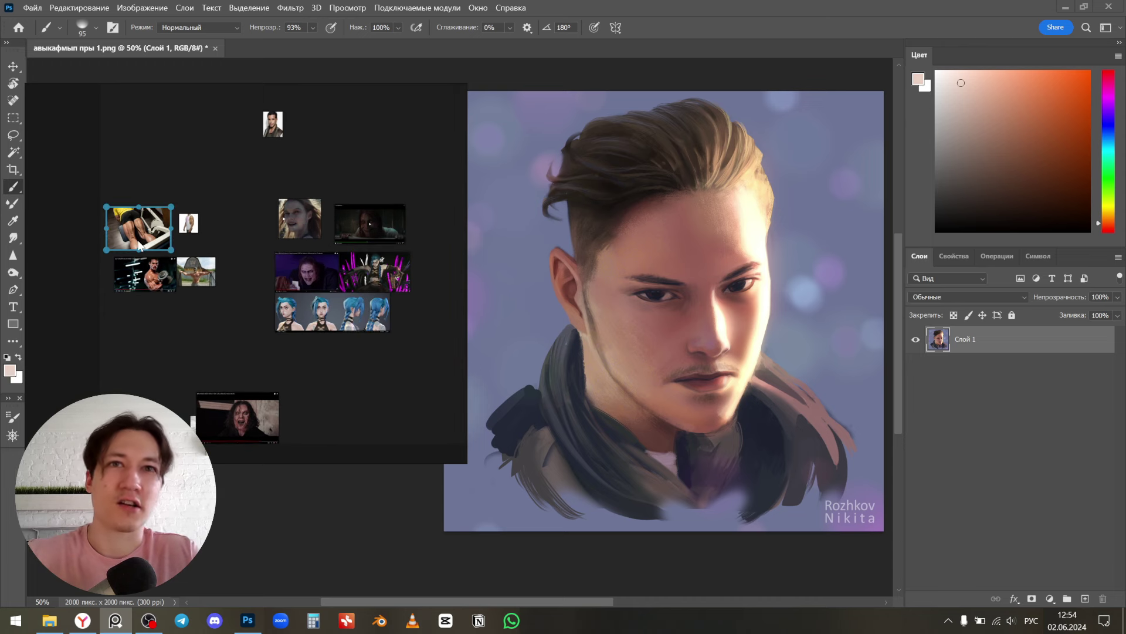
{"action": "left_click_drag", "start_coordinate": [128, 231], "coordinate": [195, 231]}
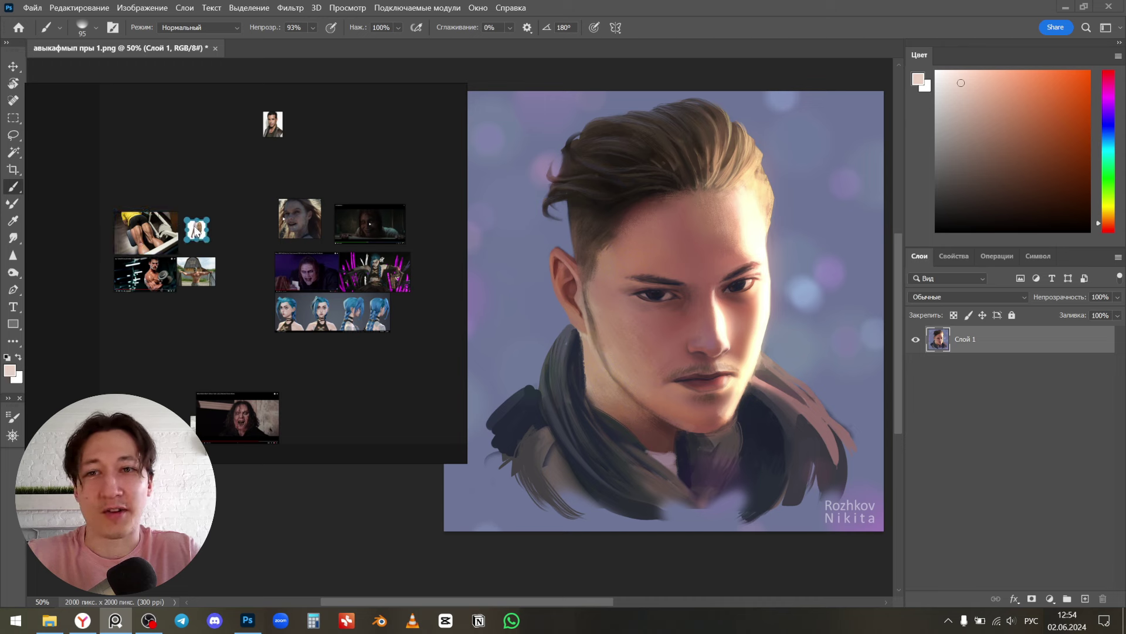
{"action": "scroll", "coordinate": [205, 232], "scroll_direction": "up", "scroll_amount": 1}
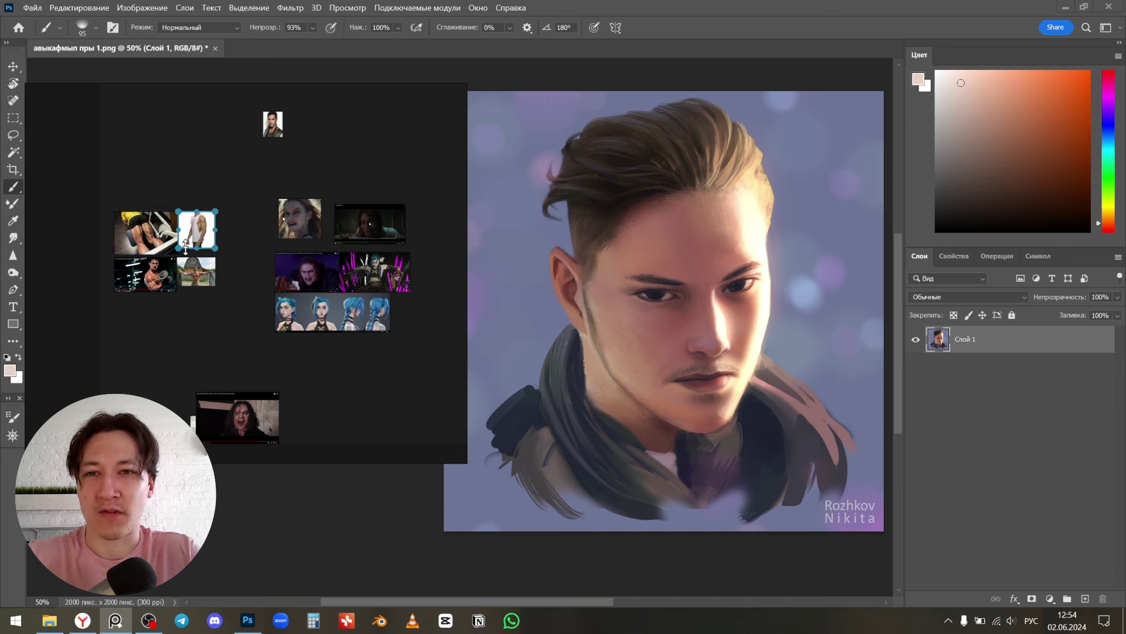
{"action": "left_click_drag", "start_coordinate": [220, 176], "coordinate": [111, 296]}
{"action": "key", "text": "ctrl+p"}
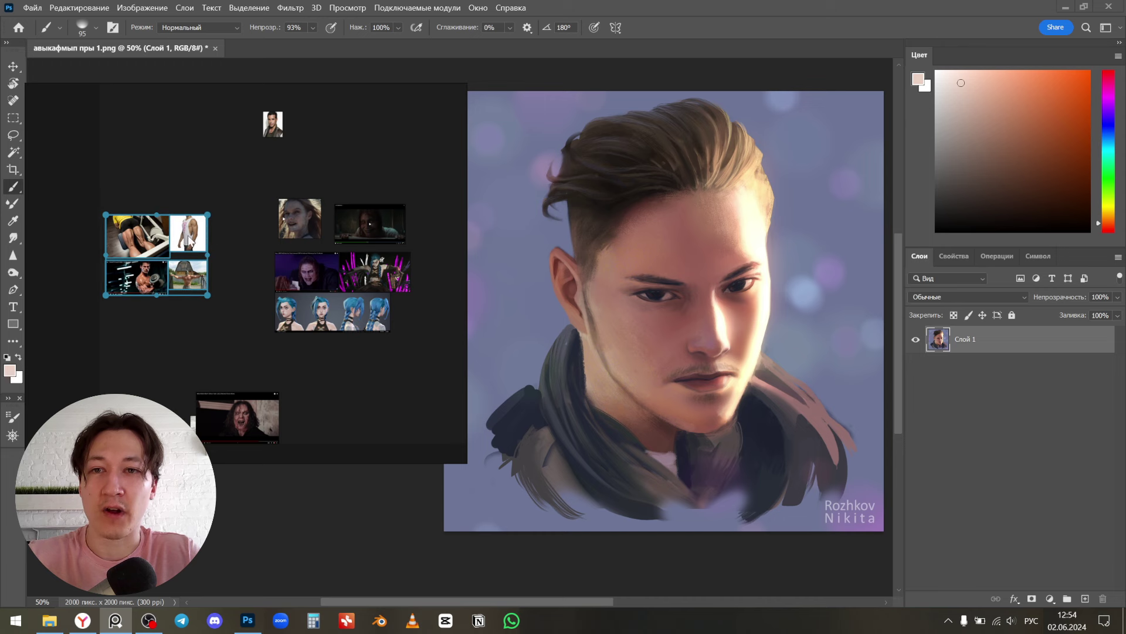
- Nudge the woman's portrait slightly down within the face and character cluster, and select each of the two image clusters in turn
{"action": "left_click_drag", "start_coordinate": [309, 217], "coordinate": [315, 227]}
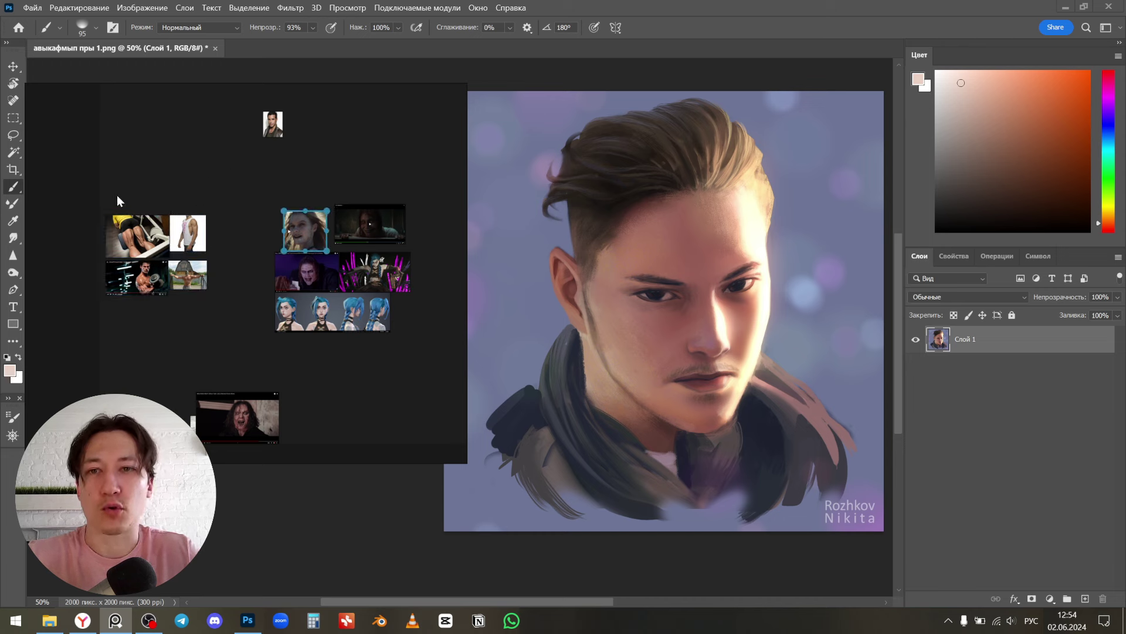
{"action": "left_click", "coordinate": [104, 256]}
{"action": "left_click_drag", "start_coordinate": [130, 174], "coordinate": [214, 319]}
{"action": "left_click_drag", "start_coordinate": [262, 185], "coordinate": [396, 347]}
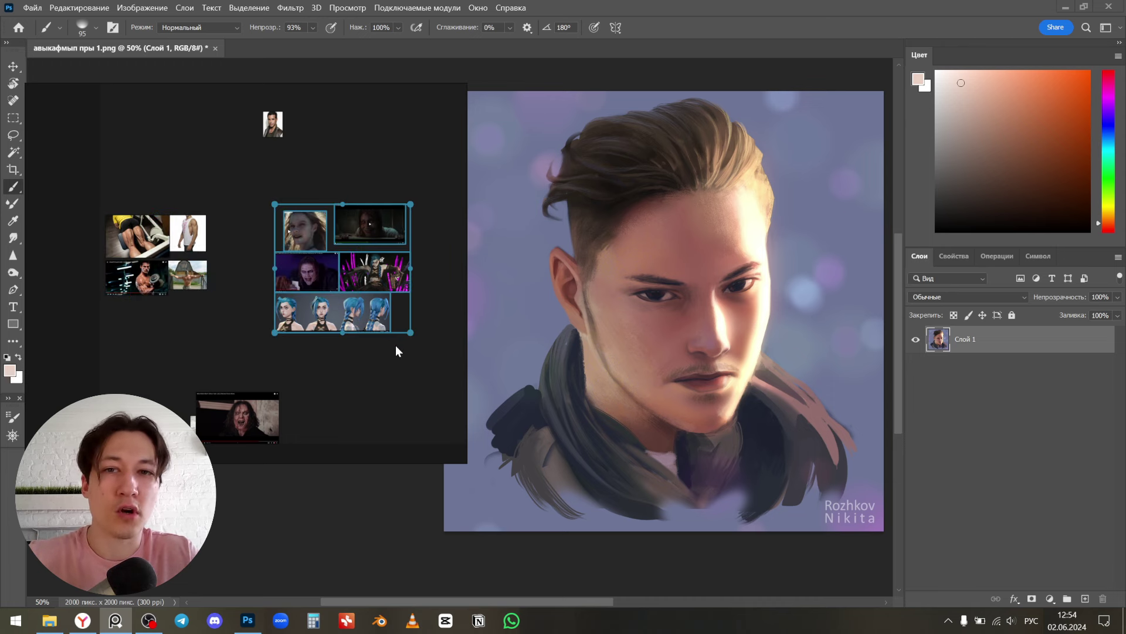
{"action": "left_click", "coordinate": [407, 143]}
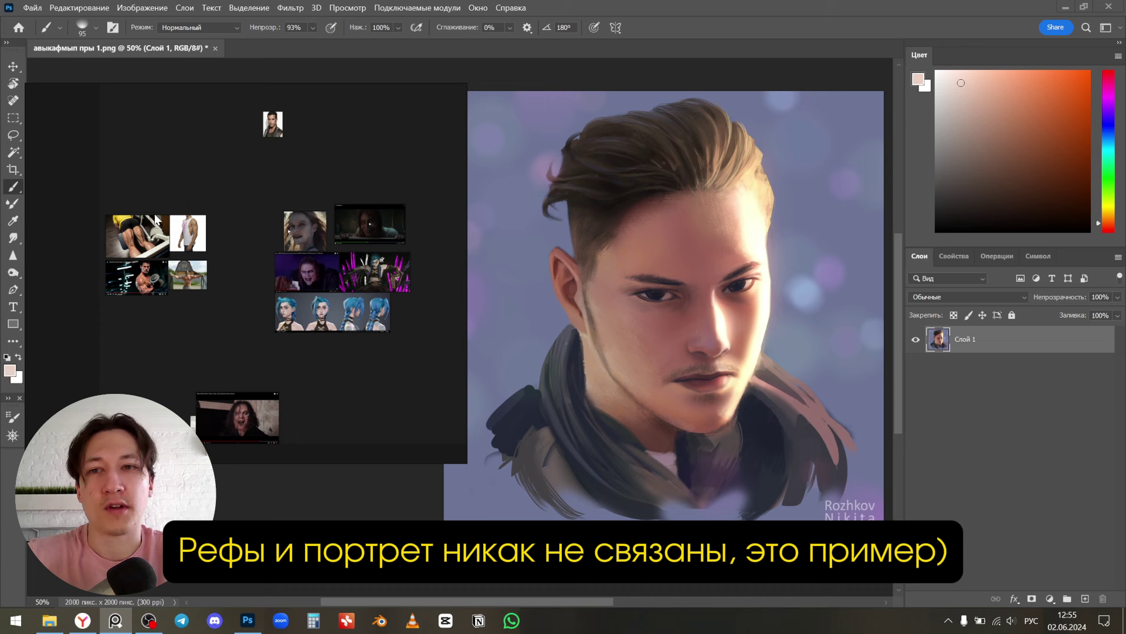
- Group the four body photos together, and make a separate group of the five face and character references
{"action": "left_click_drag", "start_coordinate": [85, 186], "coordinate": [229, 320]}
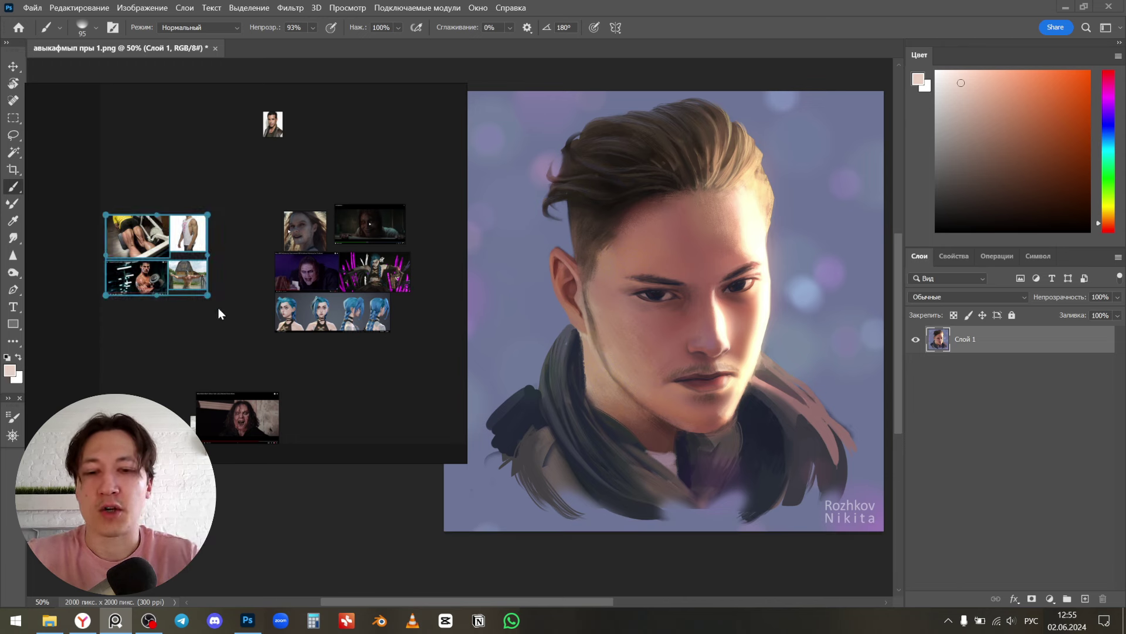
{"action": "key", "text": "ctrl+g"}
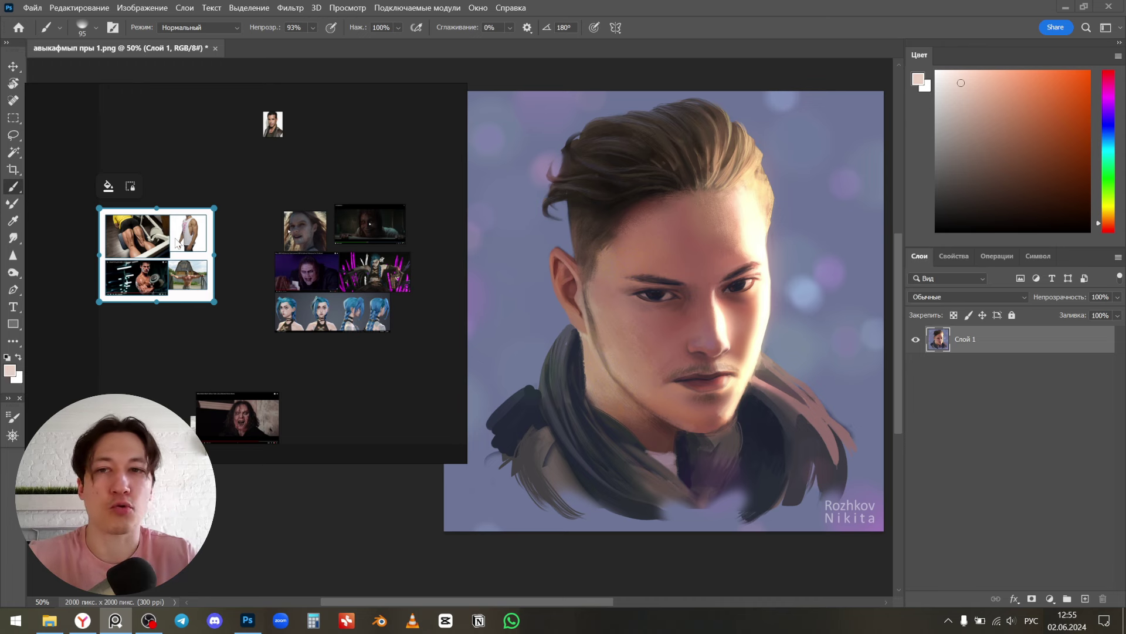
{"action": "left_click_drag", "start_coordinate": [262, 198], "coordinate": [424, 343]}
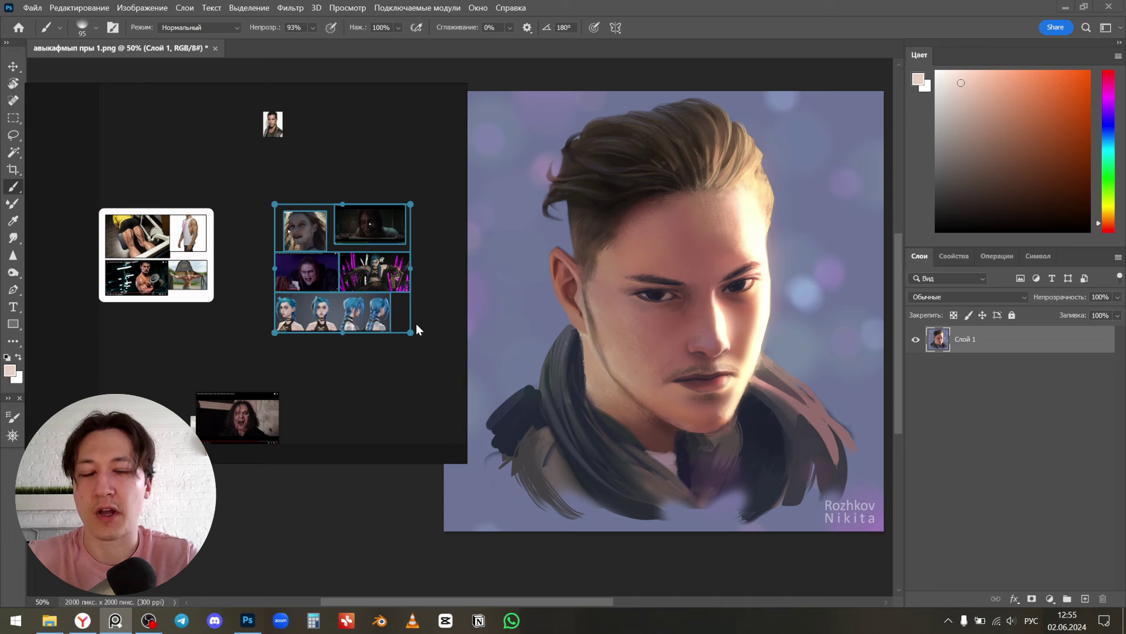
{"action": "key", "text": "ctrl+g"}
- Set the face and character group's background colour to black (000000) and move the woman's portrait slightly up inside it
{"action": "left_click", "coordinate": [274, 176]}
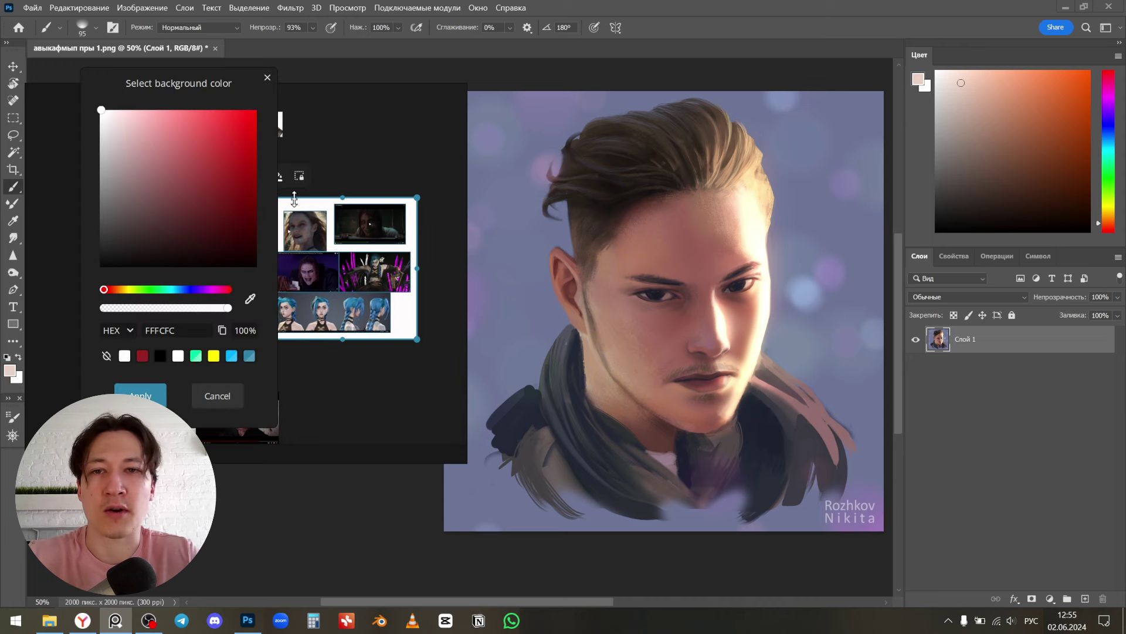
{"action": "left_click_drag", "start_coordinate": [120, 216], "coordinate": [24, 307]}
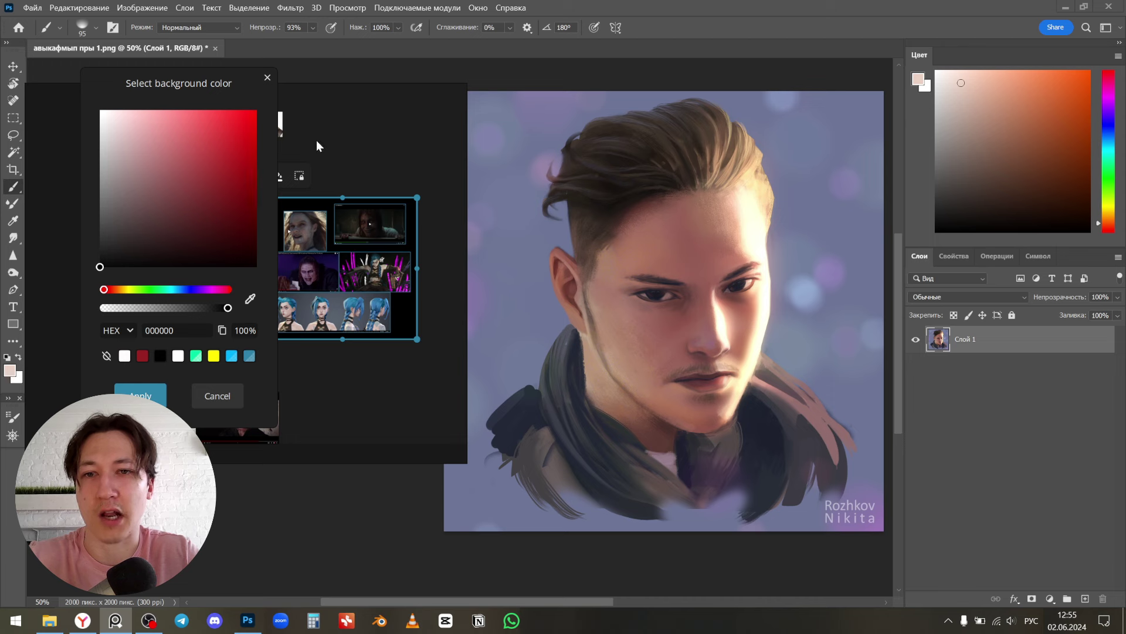
{"action": "left_click", "coordinate": [335, 150]}
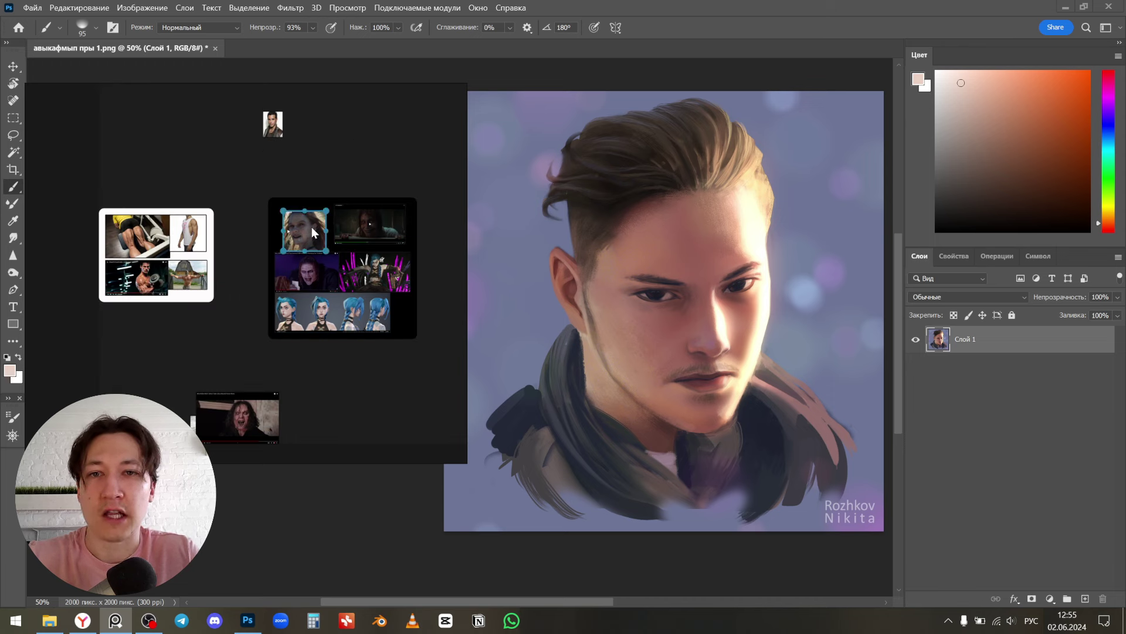
{"action": "mouse_move", "coordinate": [307, 221]}
{"action": "left_mouse_down"}
{"action": "mouse_move", "coordinate": [315, 199]}
{"action": "mouse_move", "coordinate": [295, 228]}
{"action": "mouse_move", "coordinate": [312, 206]}
{"action": "mouse_move", "coordinate": [292, 208]}
{"action": "mouse_move", "coordinate": [312, 225]}
{"action": "left_mouse_up"}
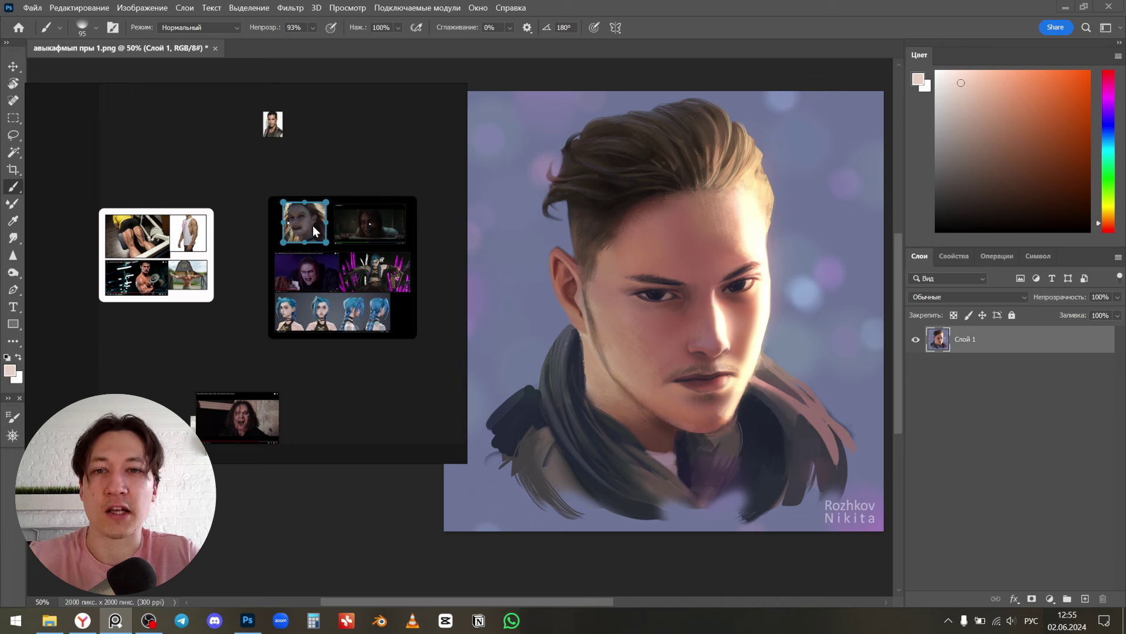
- Lock the items of the black group and move the whole group slightly up and to the right on the board
{"action": "left_click", "coordinate": [273, 219]}
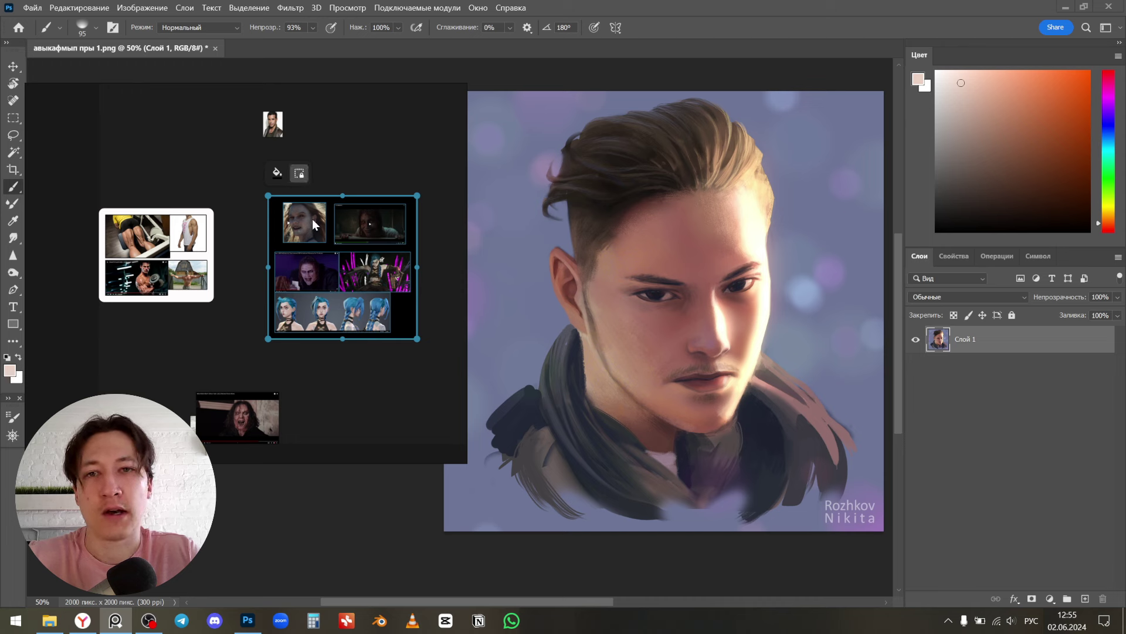
{"action": "mouse_move", "coordinate": [312, 220]}
{"action": "left_mouse_down"}
{"action": "mouse_move", "coordinate": [288, 220]}
{"action": "mouse_move", "coordinate": [314, 210]}
{"action": "left_mouse_up"}
{"action": "mouse_move", "coordinate": [333, 280]}
{"action": "left_mouse_down"}
{"action": "mouse_move", "coordinate": [329, 245]}
{"action": "mouse_move", "coordinate": [334, 275]}
{"action": "left_mouse_up"}
{"action": "left_click_drag", "start_coordinate": [302, 210], "coordinate": [309, 216]}
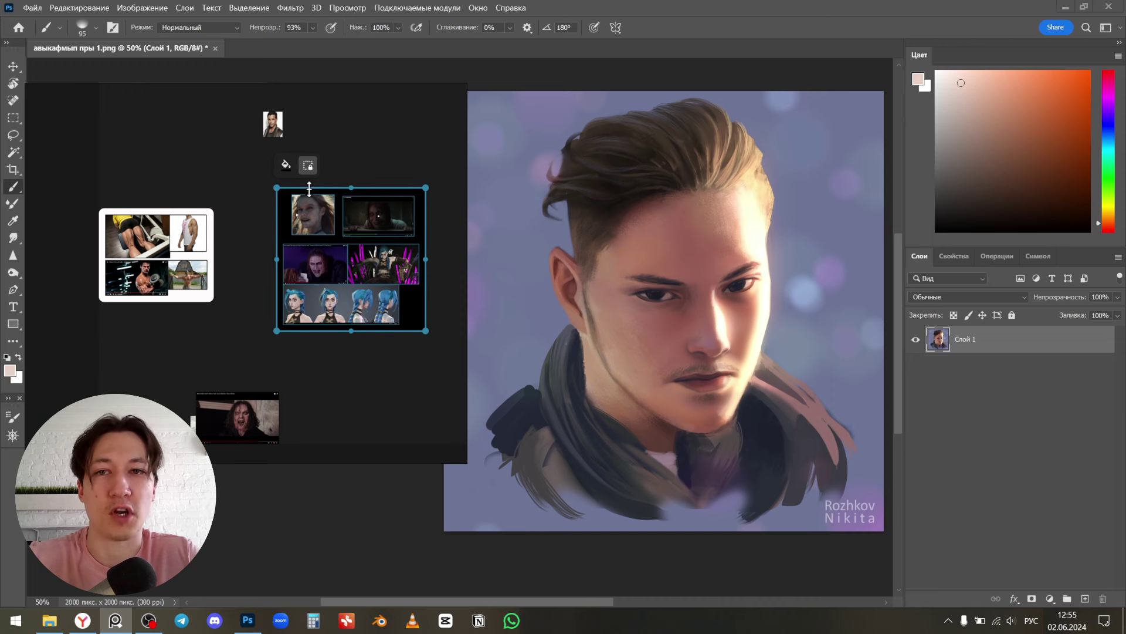
- Add the man's small photo above the black face and character group to that group
{"action": "left_click", "coordinate": [248, 238]}
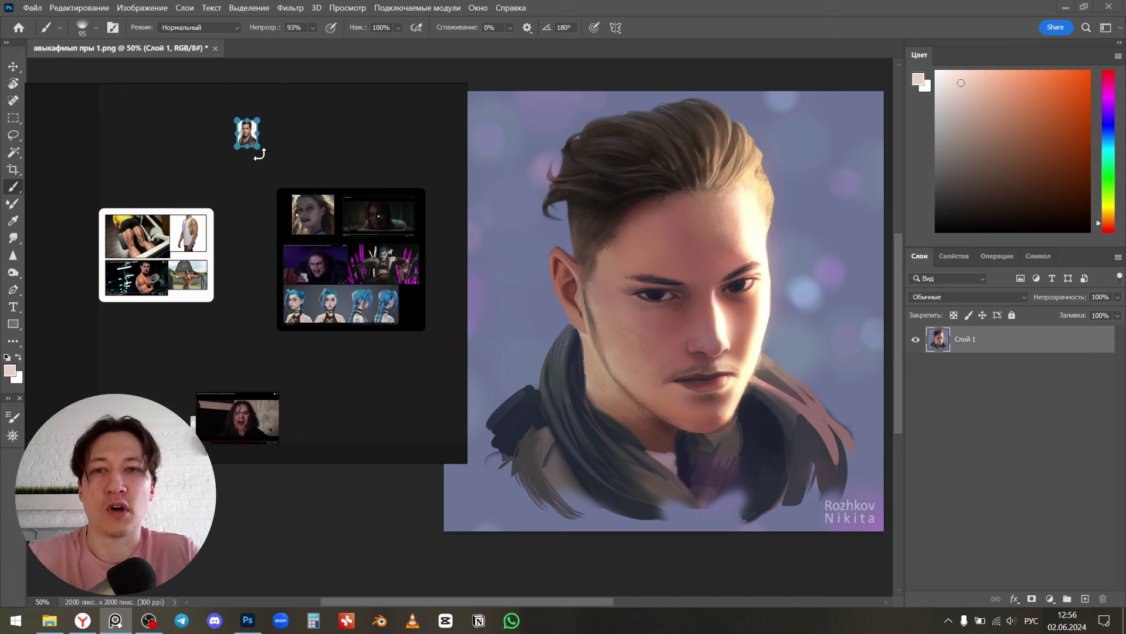
{"action": "left_click", "coordinate": [284, 212]}
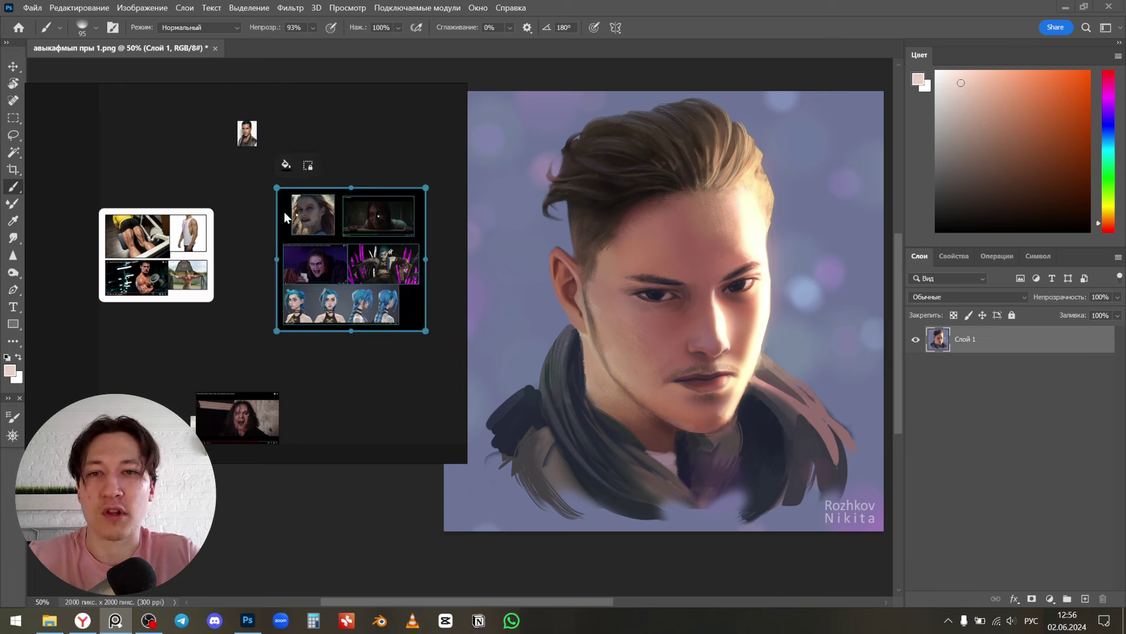
{"action": "left_click", "coordinate": [246, 136], "text": "shift"}
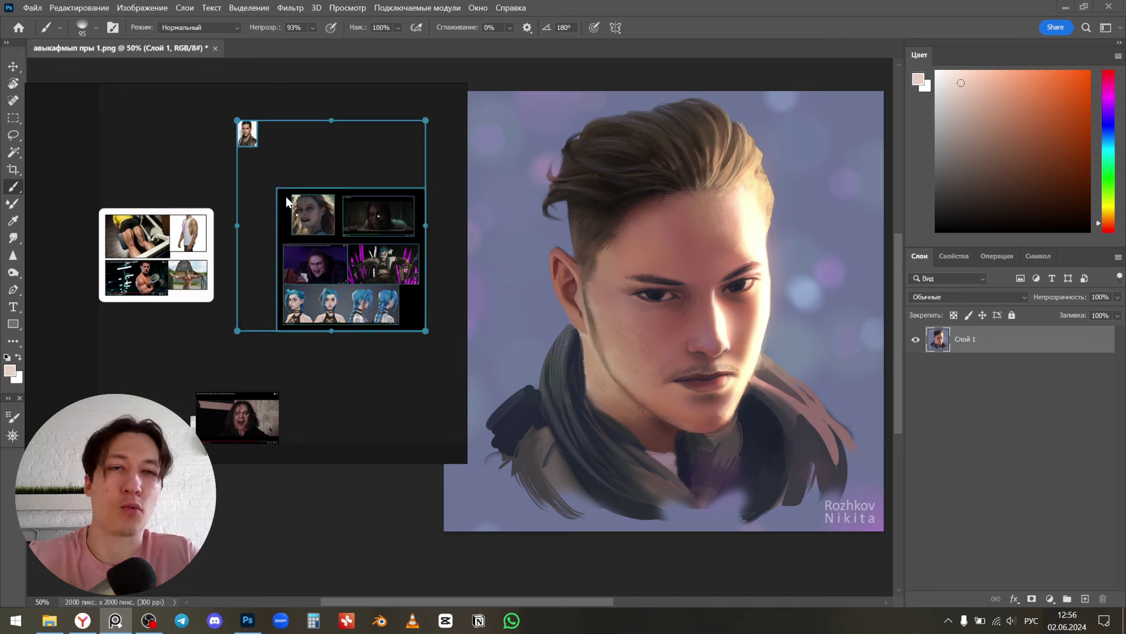
{"action": "left_click", "coordinate": [286, 124]}
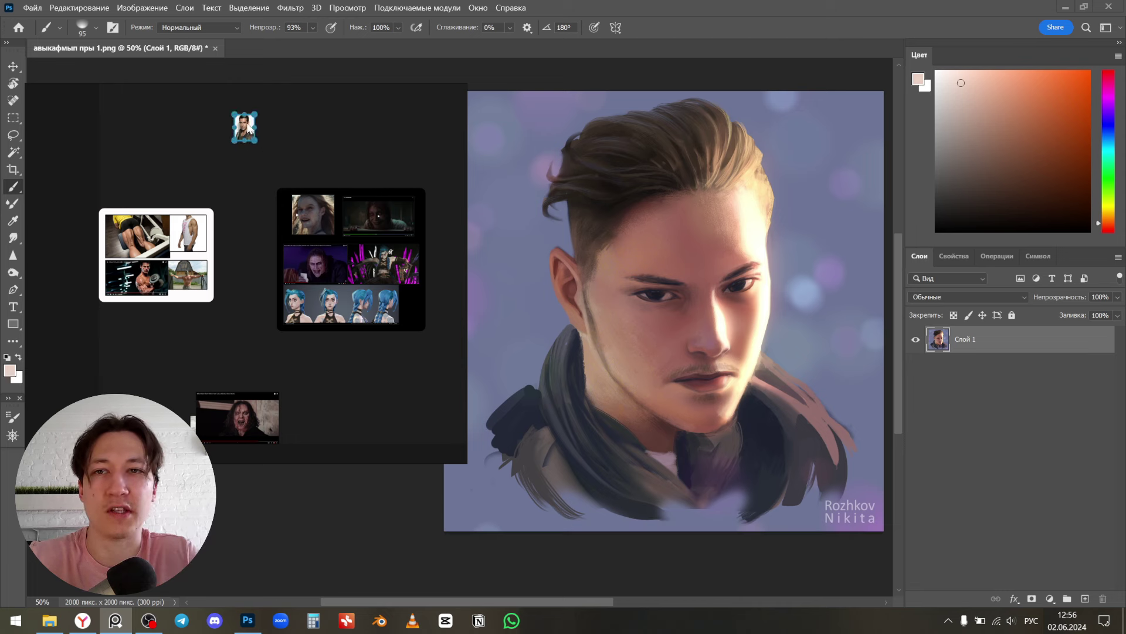
{"action": "left_click_drag", "start_coordinate": [247, 128], "coordinate": [280, 167]}
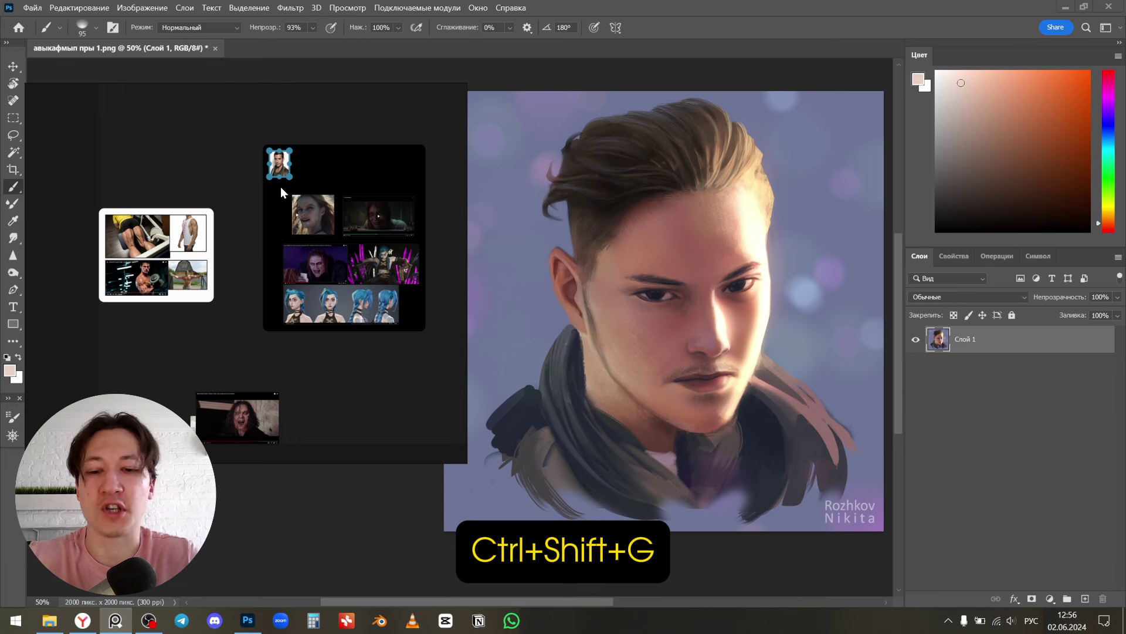
- Ungroup the man's small photo from the black group and place it just above the group
{"action": "key", "text": "ctrl+shift+g"}
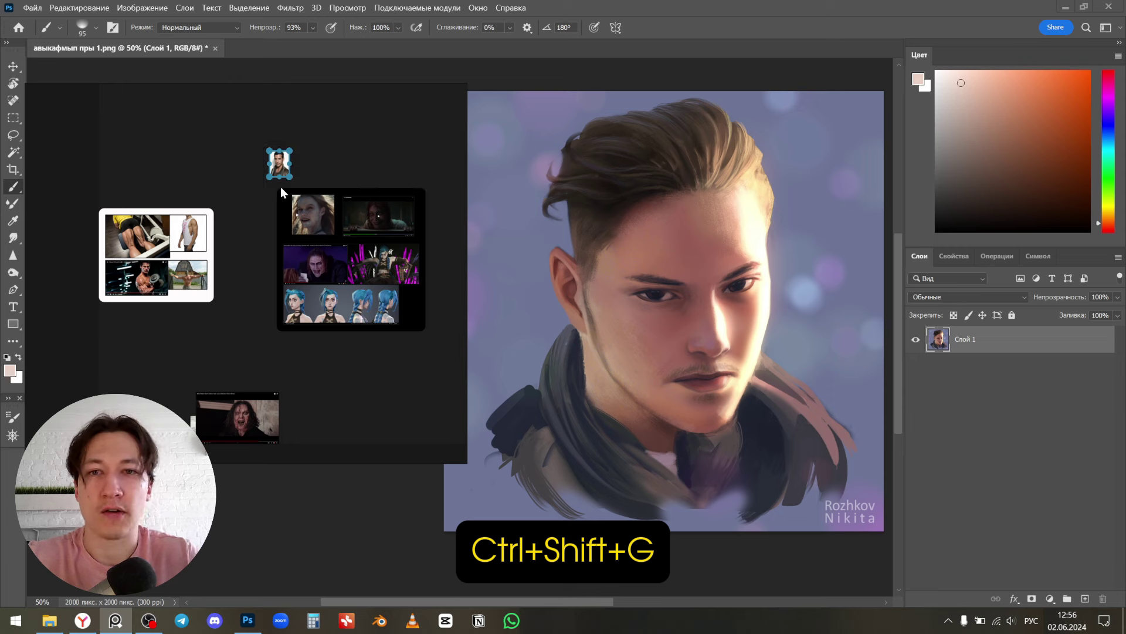
{"action": "mouse_move", "coordinate": [282, 166]}
{"action": "left_mouse_down"}
{"action": "mouse_move", "coordinate": [270, 129]}
{"action": "mouse_move", "coordinate": [299, 159]}
{"action": "left_mouse_up"}
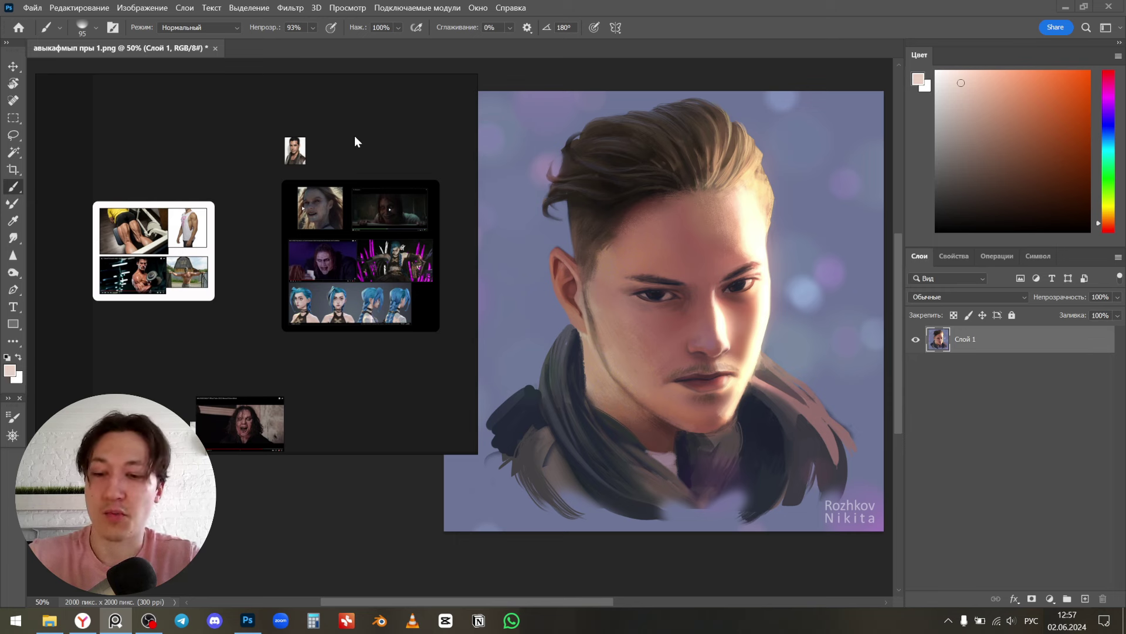
- Show the hierarchy of the board's items, widen it, and collapse the face and character group in it
{"action": "key", "text": "ctrl+j"}
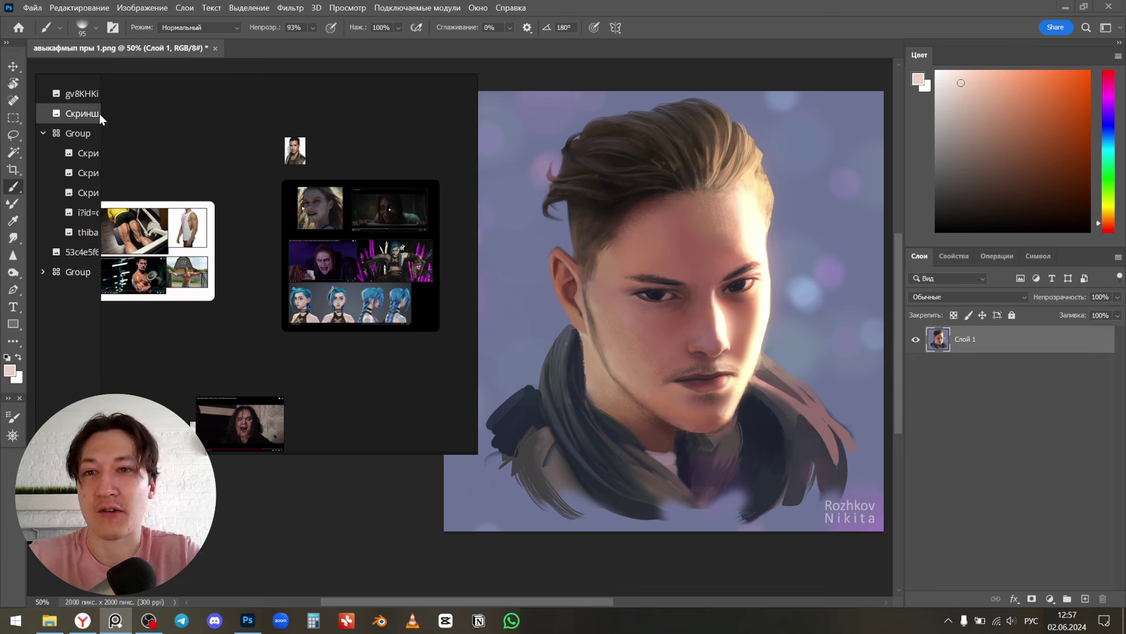
{"action": "left_click_drag", "start_coordinate": [101, 114], "coordinate": [149, 113]}
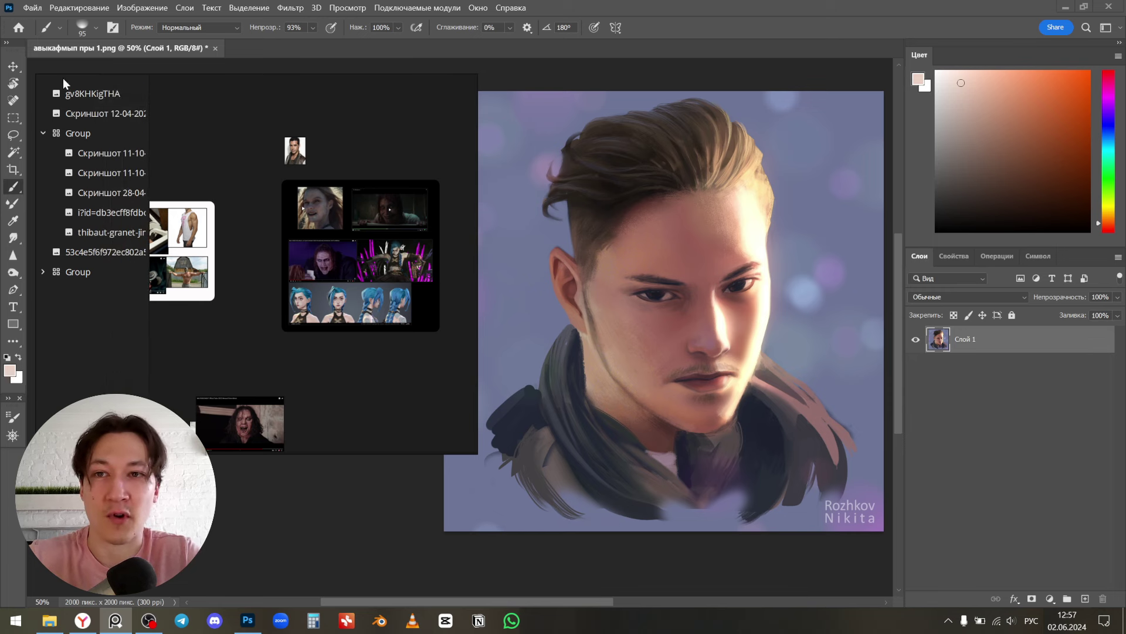
{"action": "left_click", "coordinate": [42, 133]}
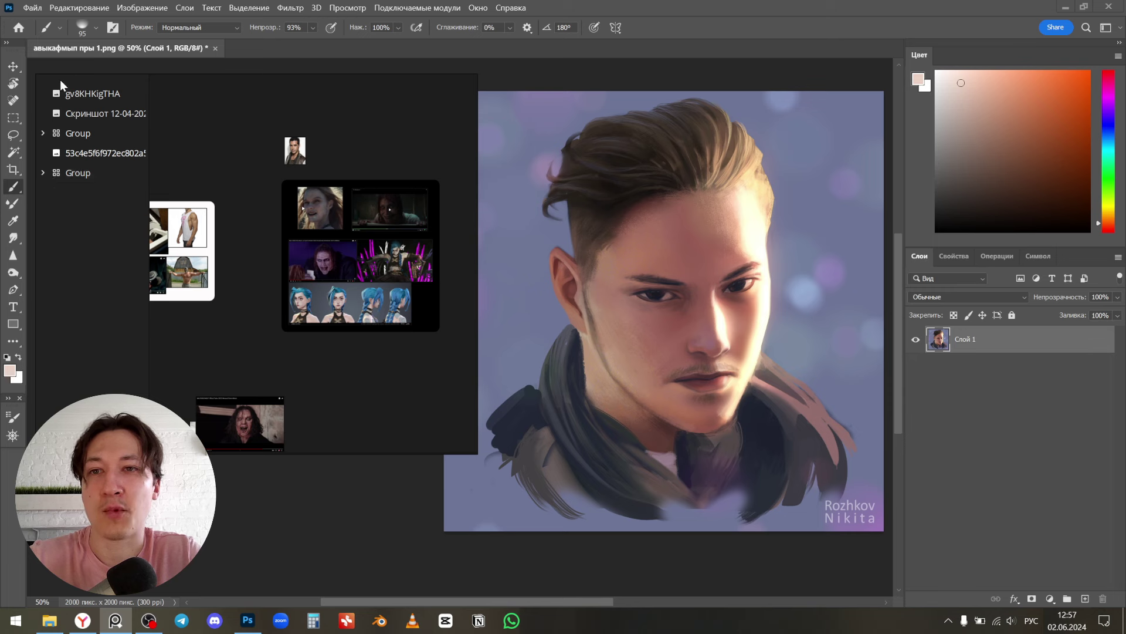
- Focus the view on the black face and character group and on the white body photo group from the hierarchy
{"action": "left_click", "coordinate": [69, 134]}
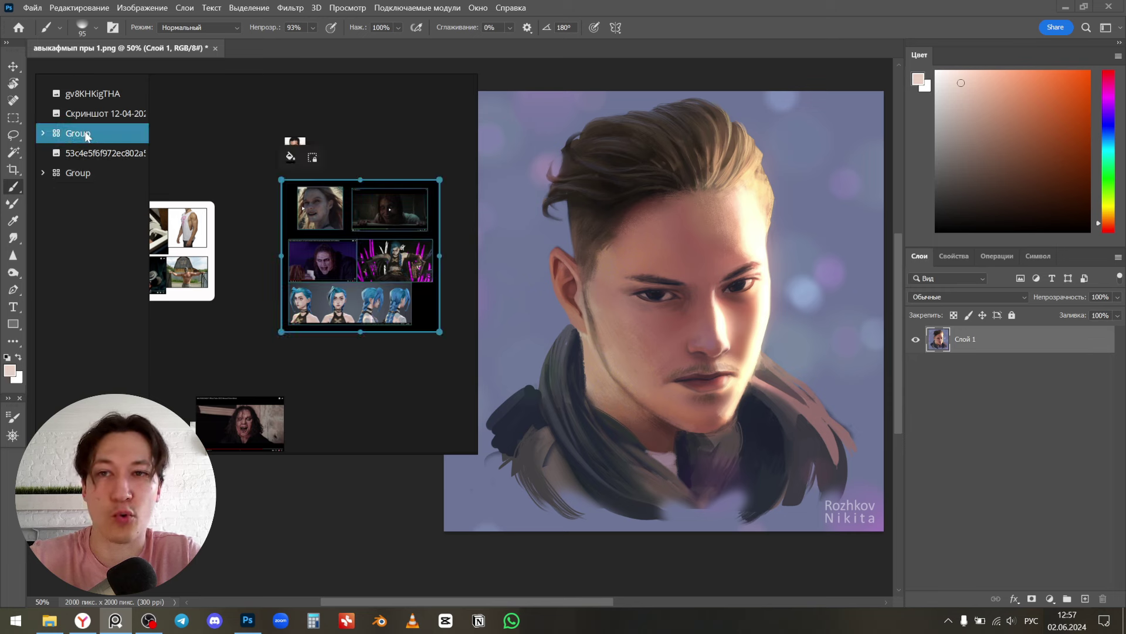
{"action": "double_click", "coordinate": [86, 134]}
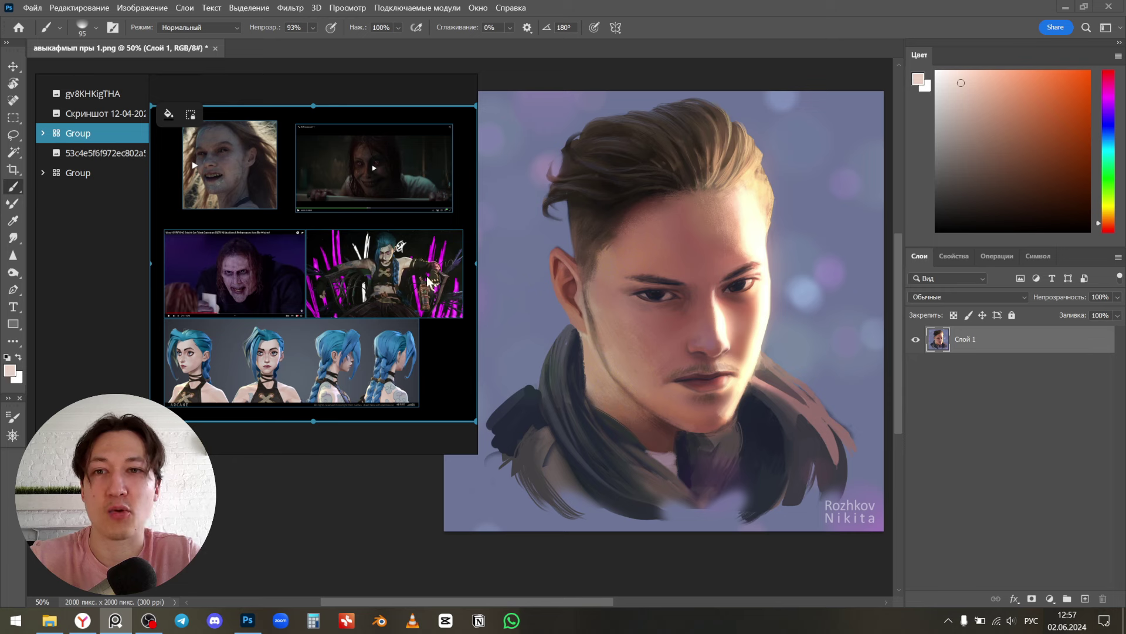
{"action": "double_click", "coordinate": [72, 173]}
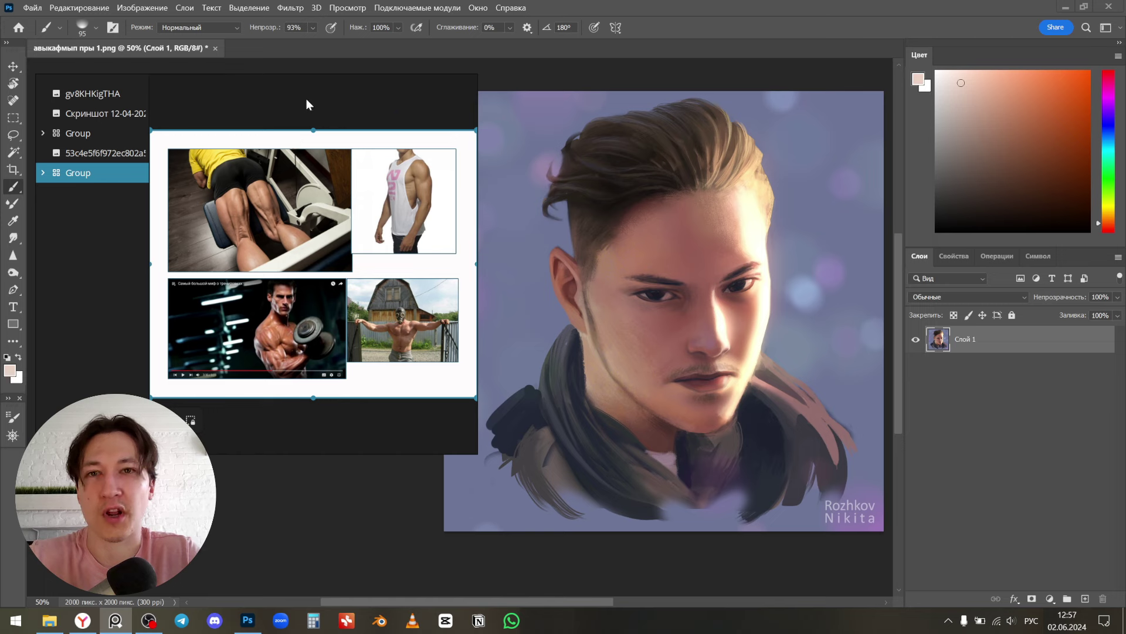
- Browse the board without the hierarchy, viewing the black group up close and bringing the white body photo group into view
{"action": "scroll", "coordinate": [307, 104], "scroll_direction": "down", "scroll_amount": 3}
{"action": "scroll", "coordinate": [273, 146], "scroll_direction": "up", "scroll_amount": 2}
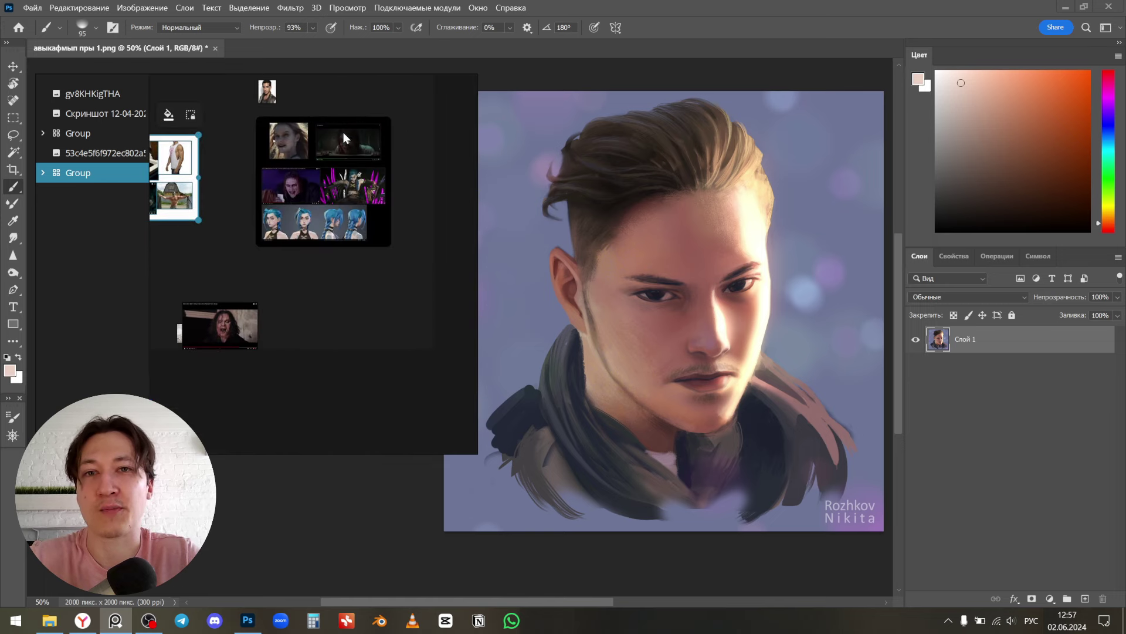
{"action": "scroll", "coordinate": [351, 114], "scroll_direction": "up", "scroll_amount": 2}
{"action": "scroll", "coordinate": [364, 112], "scroll_direction": "down", "scroll_amount": 2}
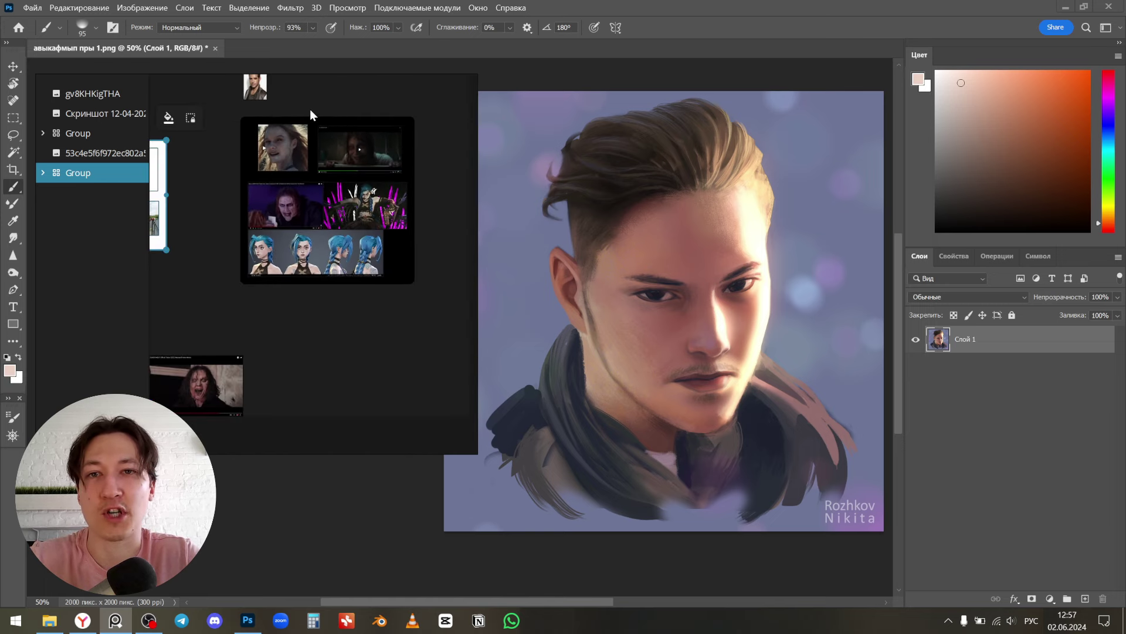
{"action": "left_click", "coordinate": [380, 248]}
{"action": "double_click", "coordinate": [393, 287]}
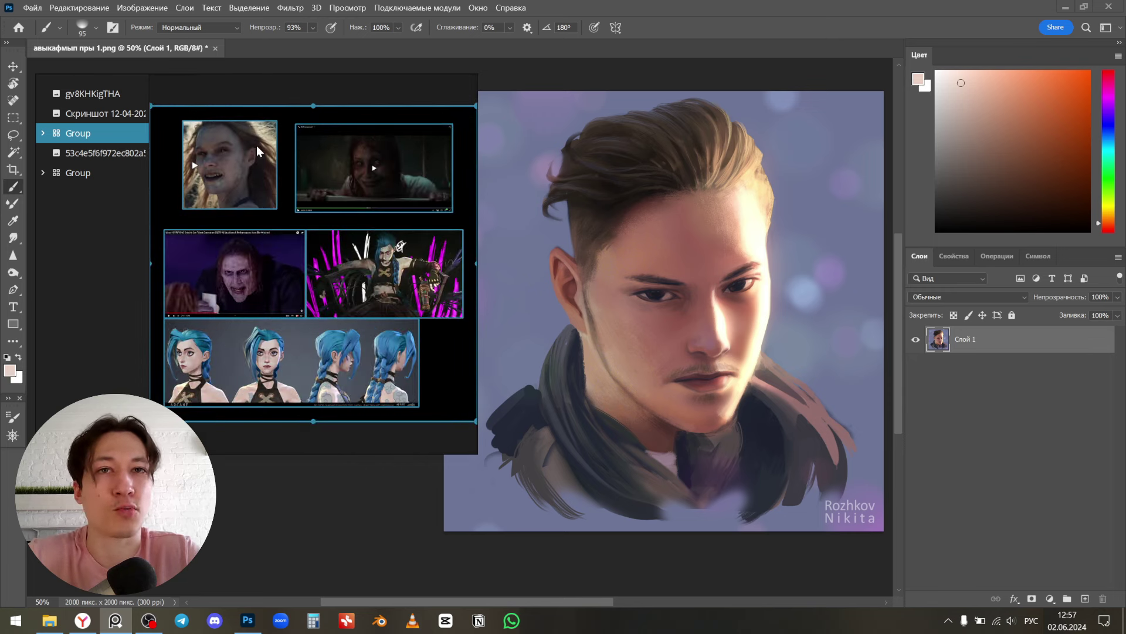
{"action": "scroll", "coordinate": [291, 102], "scroll_direction": "down", "scroll_amount": 3}
{"action": "left_click_drag", "start_coordinate": [237, 106], "coordinate": [410, 181]}
{"action": "scroll", "coordinate": [346, 158], "scroll_direction": "up", "scroll_amount": 3}
{"action": "scroll", "coordinate": [347, 158], "scroll_direction": "up", "scroll_amount": 2}
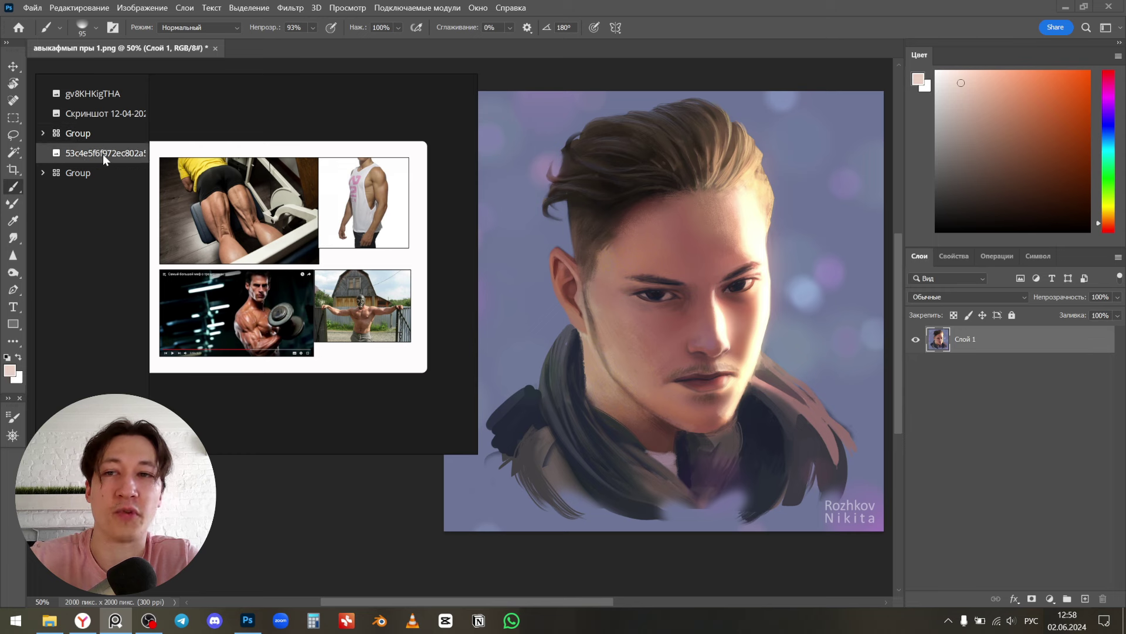
- Rename the face and character group "Ужас" and the body photo group "Мышцы" in the hierarchy
{"action": "left_click", "coordinate": [75, 132]}
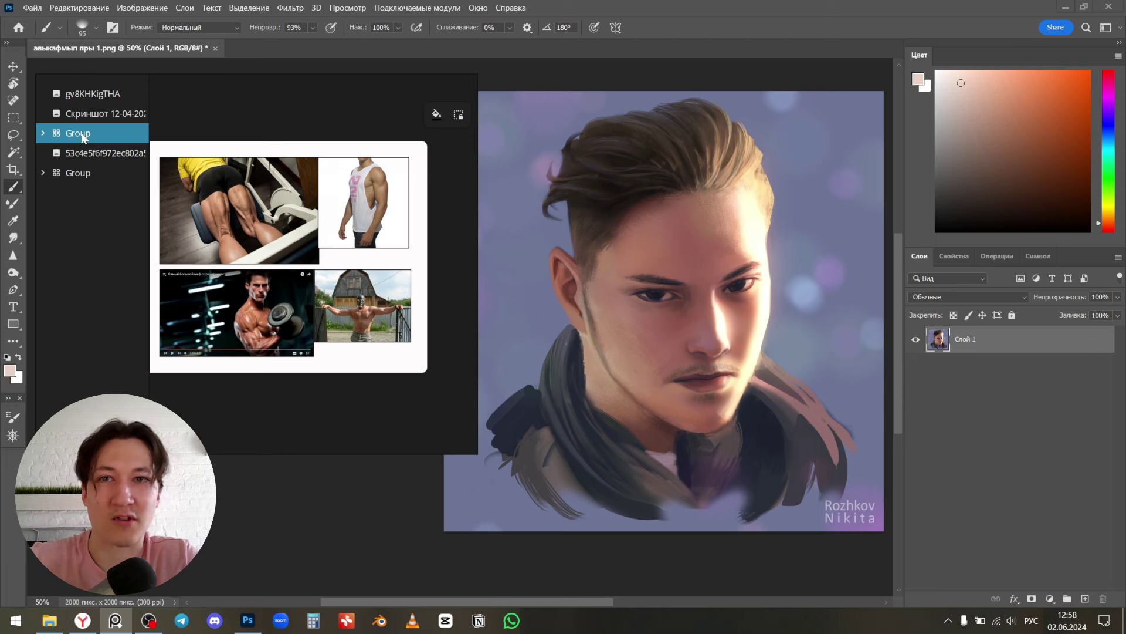
{"action": "double_click", "coordinate": [75, 139]}
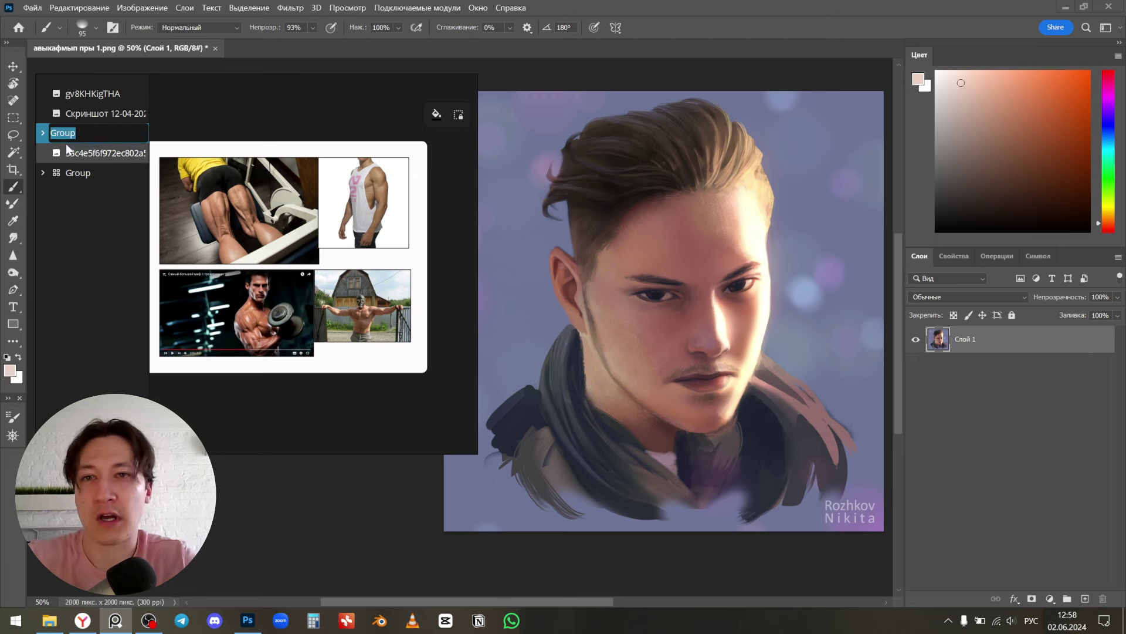
{"action": "key", "text": "Return"}
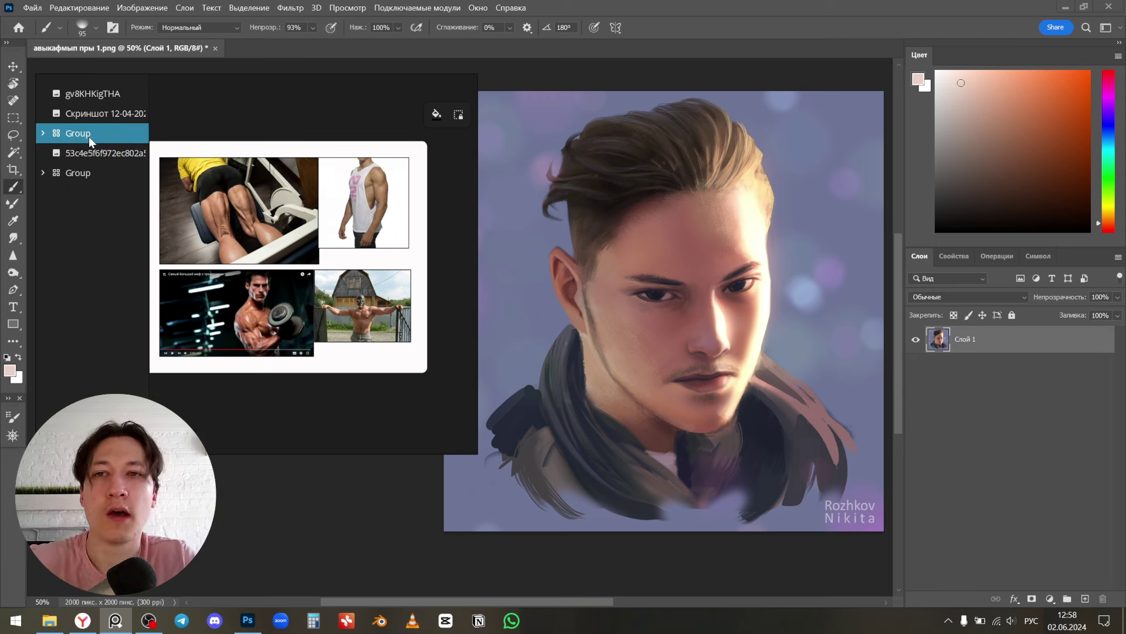
{"action": "left_click", "coordinate": [74, 171]}
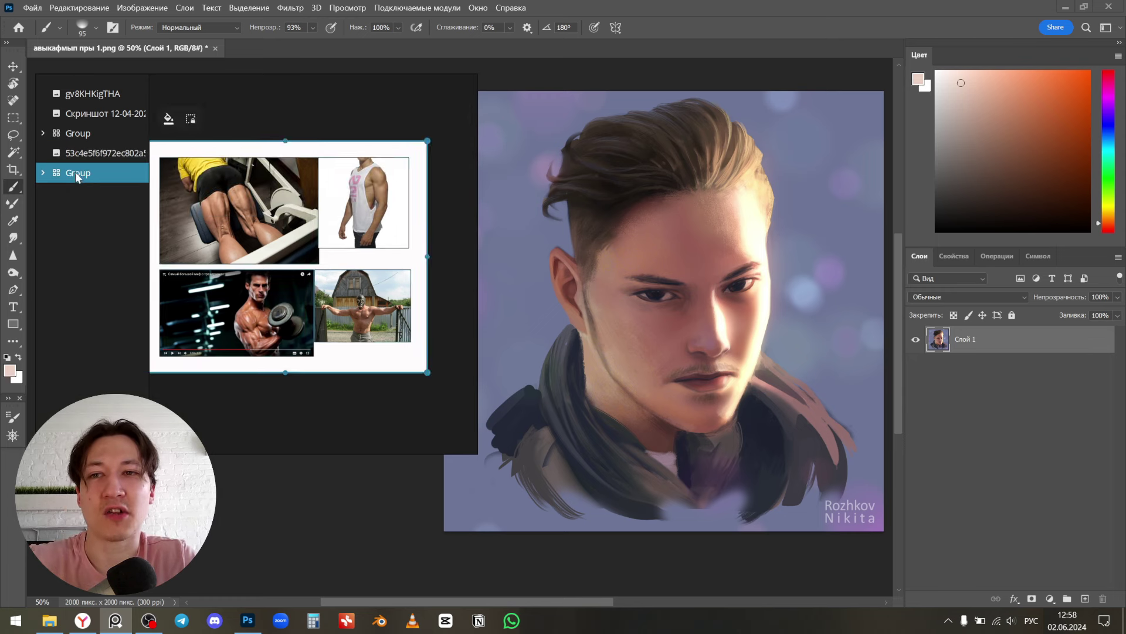
{"action": "left_click", "coordinate": [81, 131]}
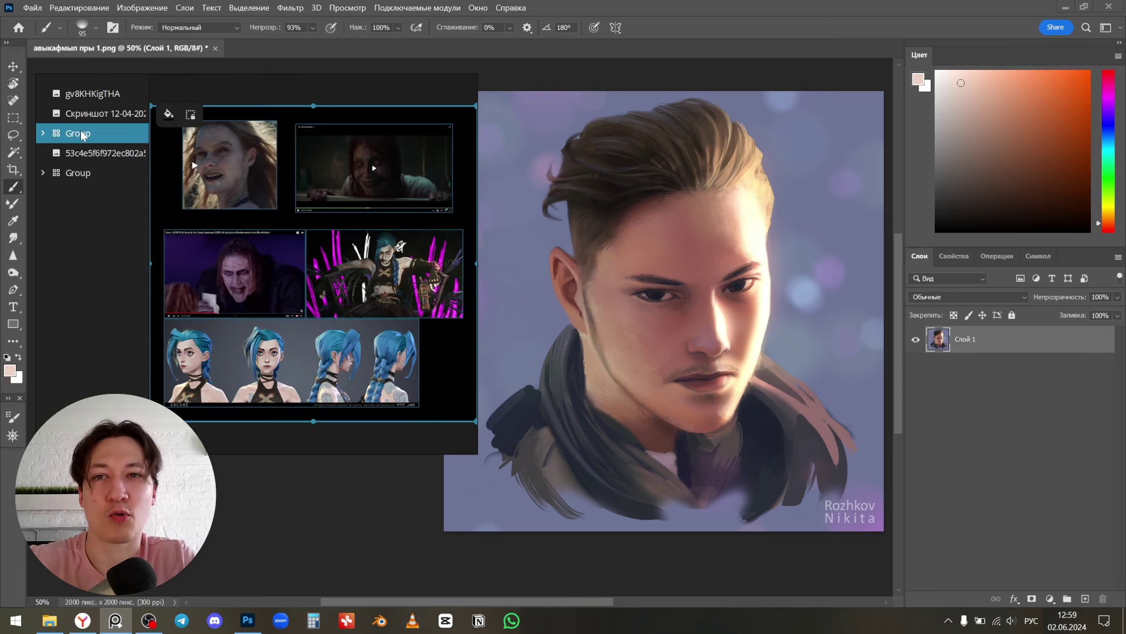
{"action": "left_click", "coordinate": [79, 174]}
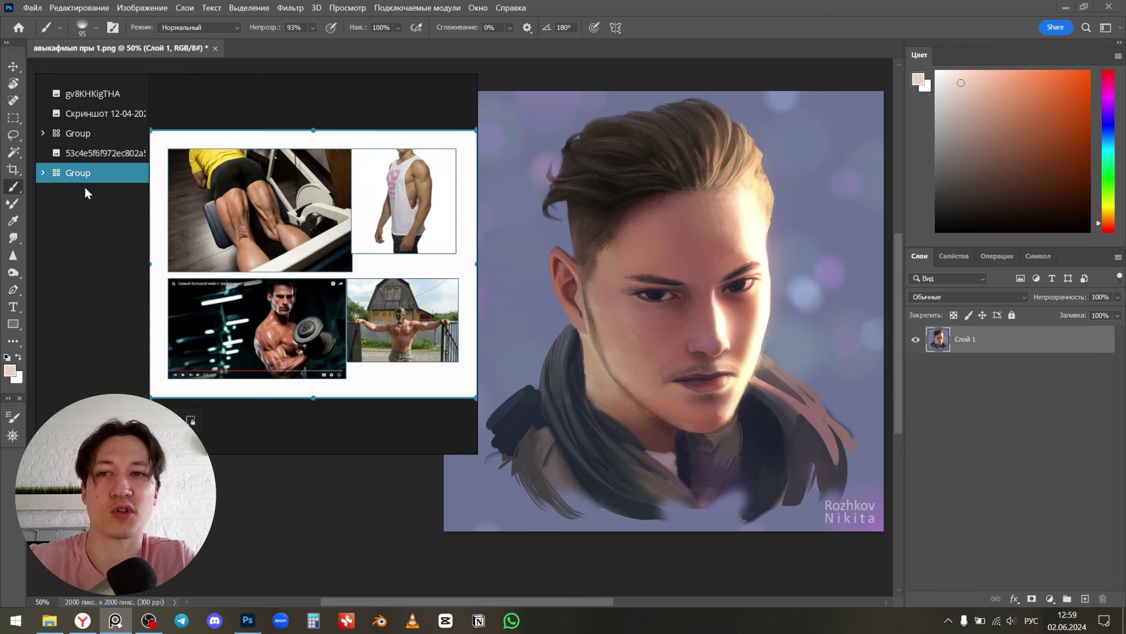
{"action": "double_click", "coordinate": [78, 173]}
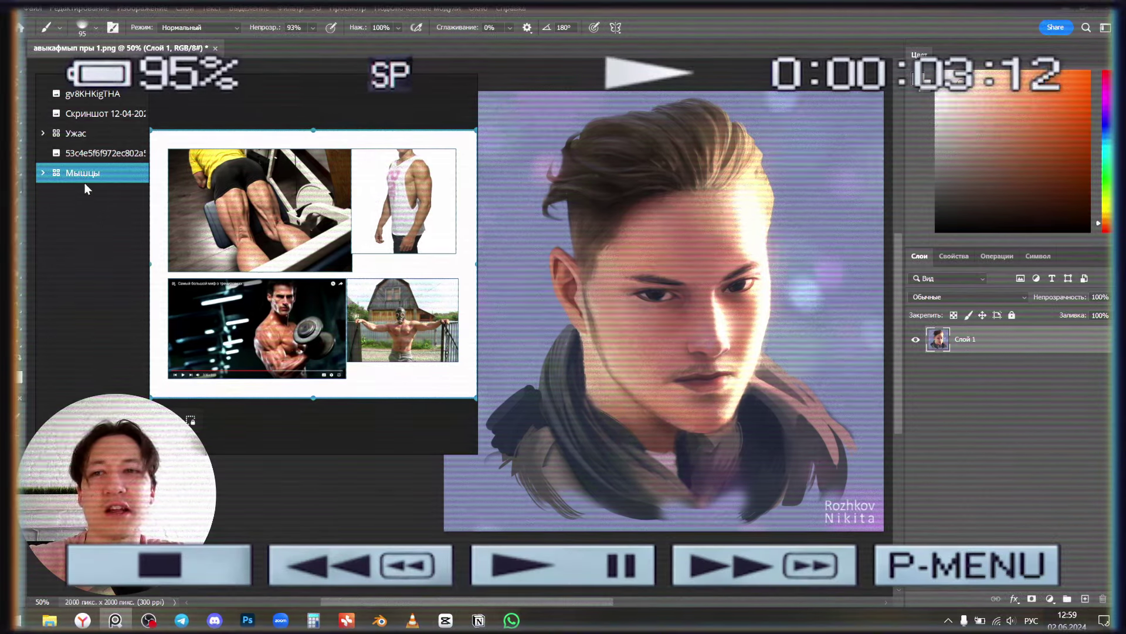
- Select the renamed Ужас and Мышцы groups in the hierarchy to jump between their references
{"action": "left_click", "coordinate": [78, 134]}
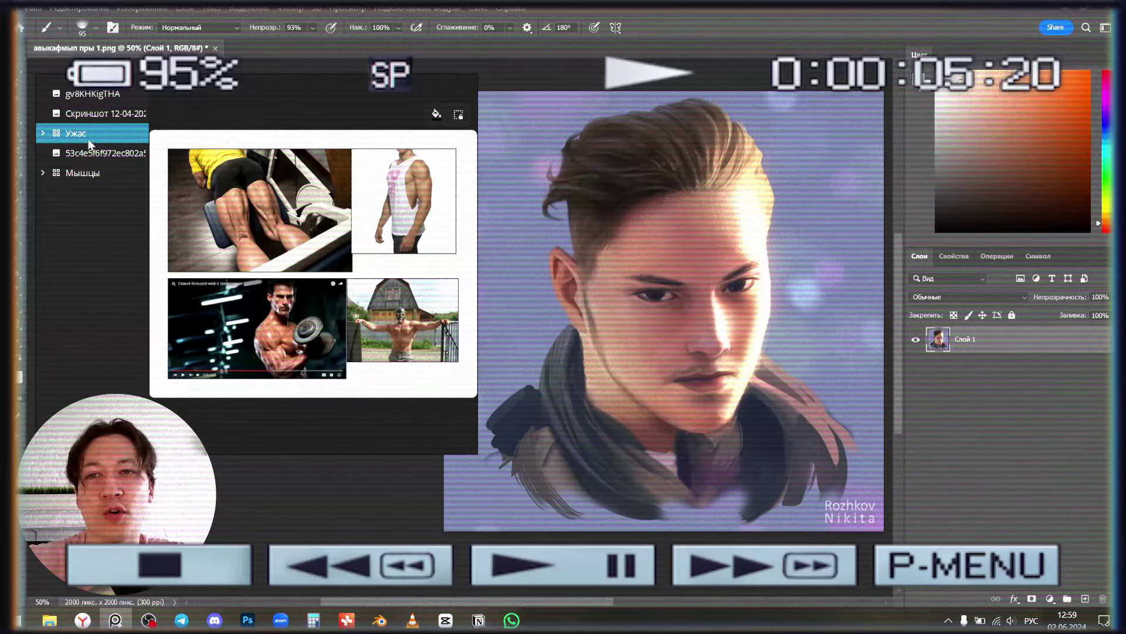
{"action": "left_click", "coordinate": [84, 132]}
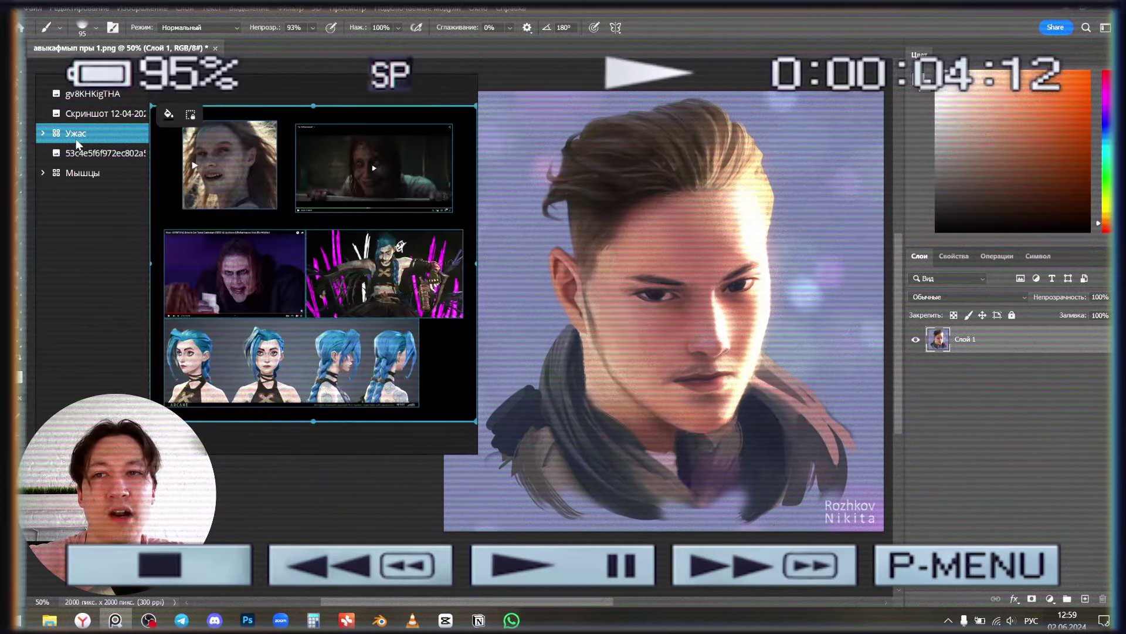
{"action": "left_click", "coordinate": [80, 173]}
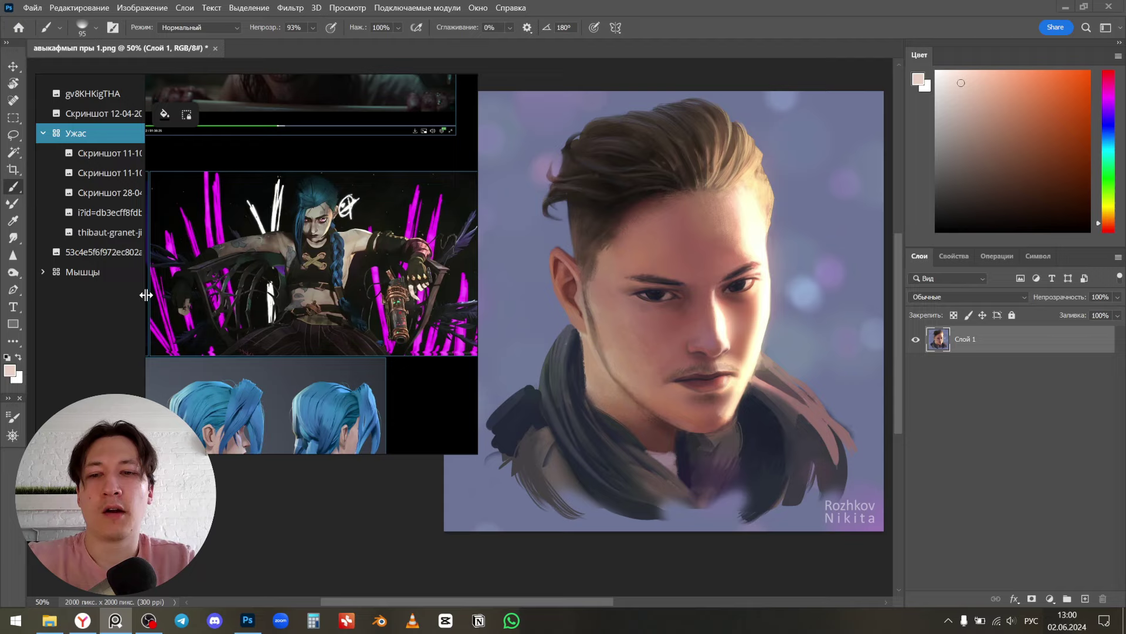
- Narrow the hierarchy so the references get more room, and reposition the reference board window over the painting
{"action": "left_click_drag", "start_coordinate": [146, 295], "coordinate": [161, 297]}
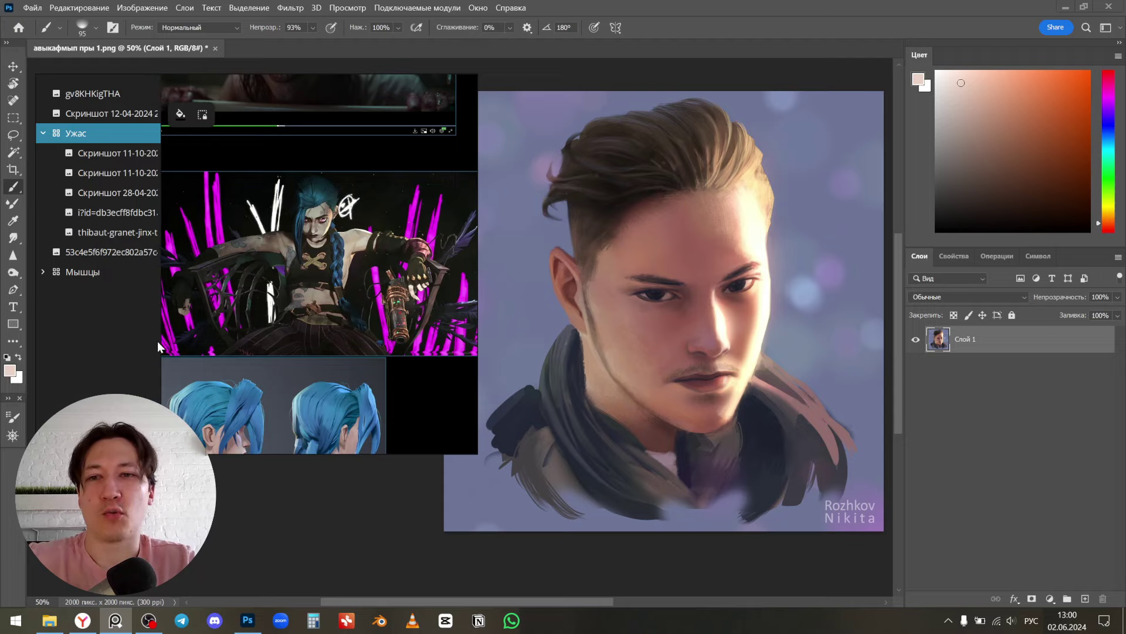
{"action": "left_click_drag", "start_coordinate": [161, 347], "coordinate": [95, 307]}
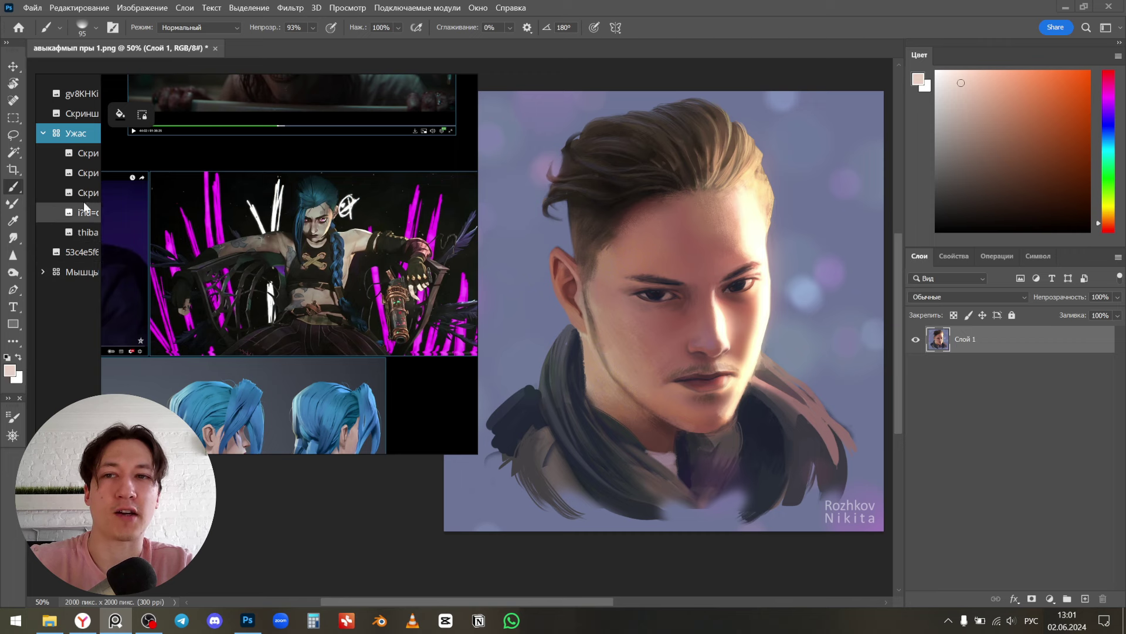
{"action": "left_click_drag", "start_coordinate": [45, 289], "coordinate": [94, 328]}
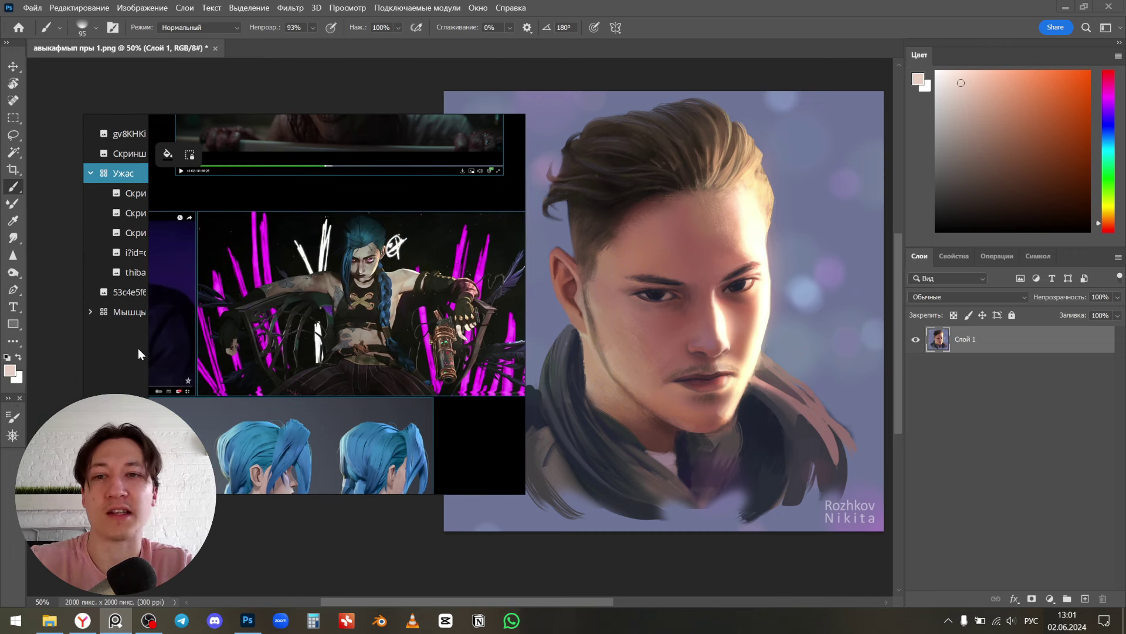
{"action": "left_click_drag", "start_coordinate": [164, 352], "coordinate": [142, 315]}
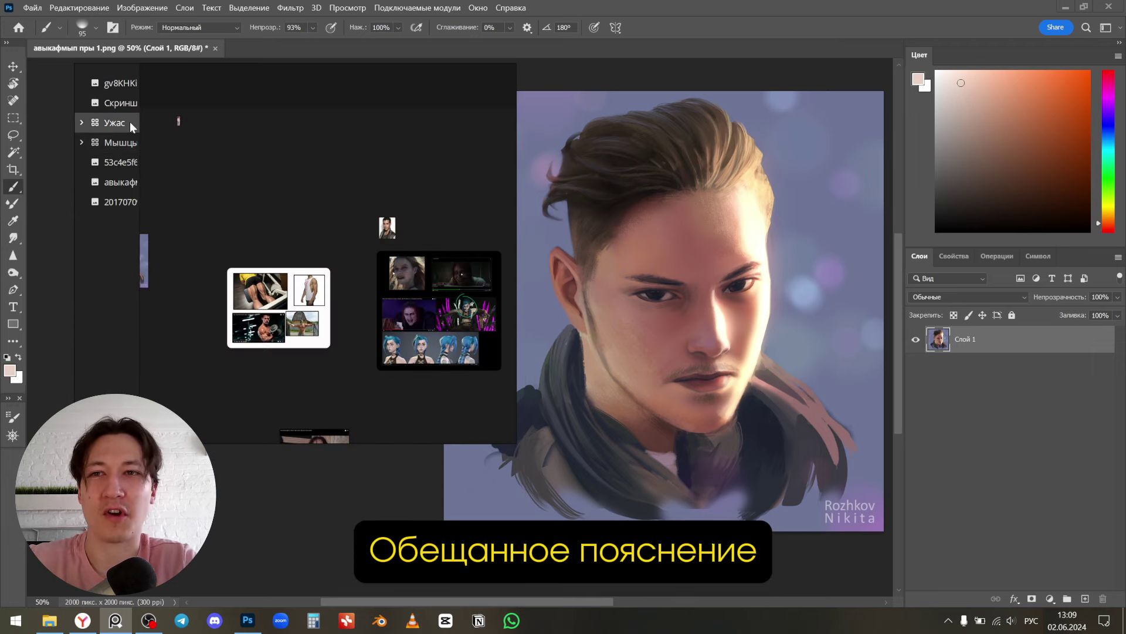
- Nest the Ужас group inside the Мышцы group in the hierarchy and expand Мышцы
{"action": "left_click", "coordinate": [109, 125]}
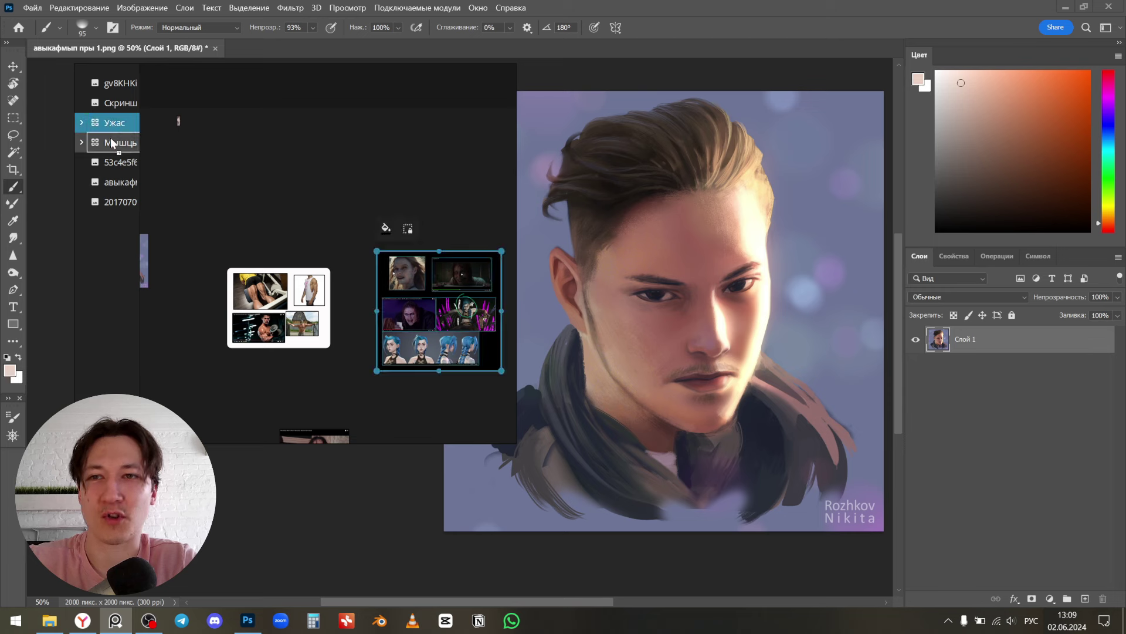
{"action": "left_click_drag", "start_coordinate": [111, 142], "coordinate": [112, 143]}
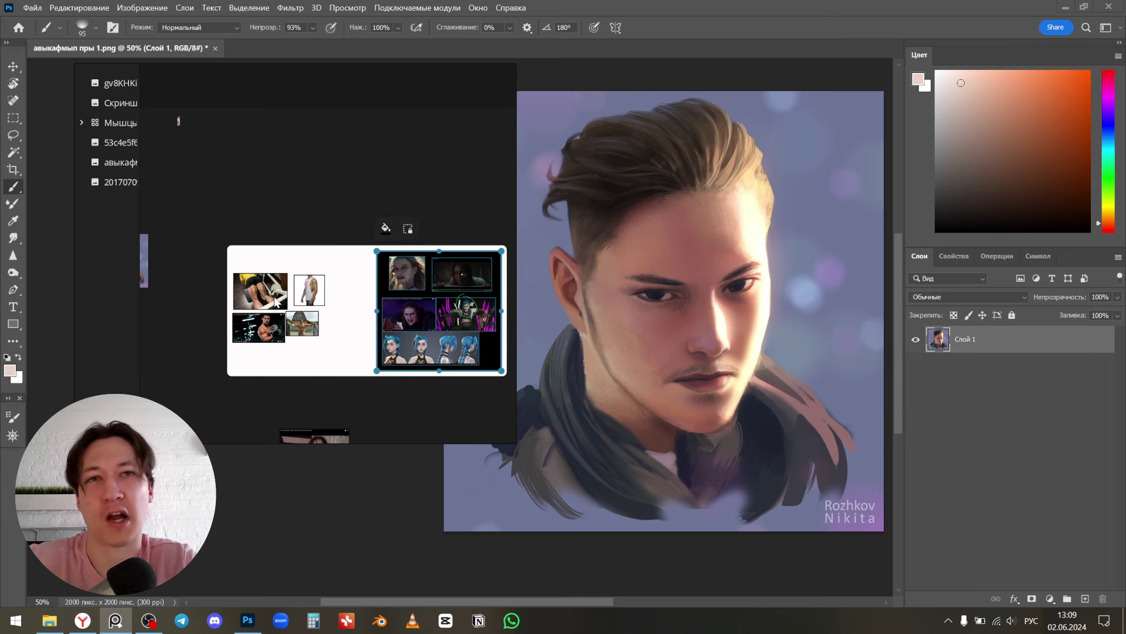
{"action": "left_click", "coordinate": [80, 122]}
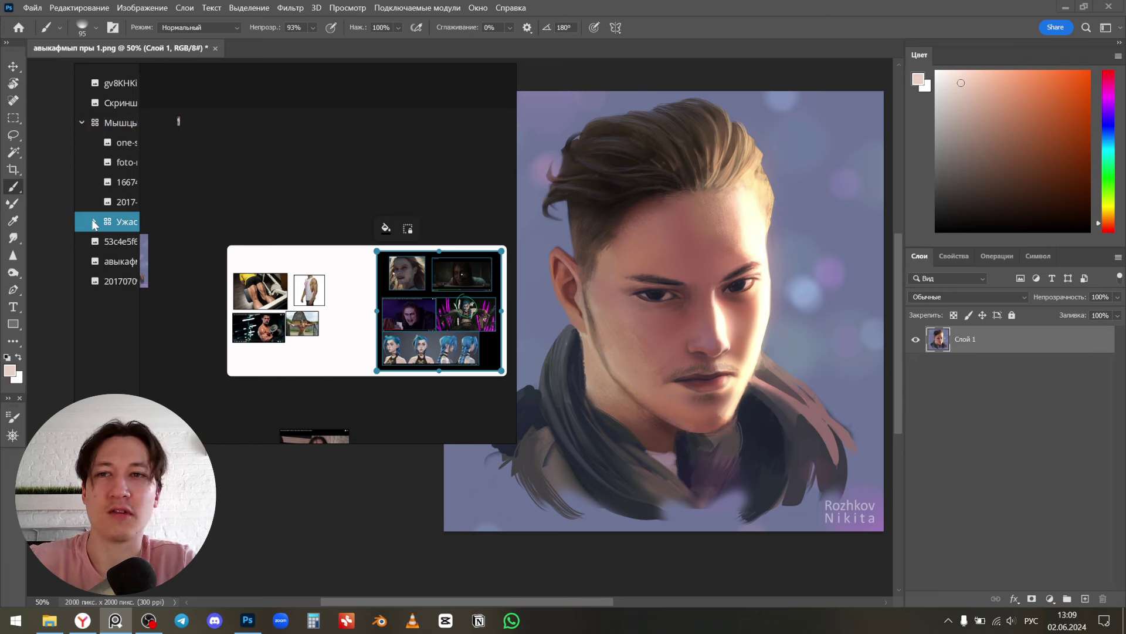
{"action": "left_click_drag", "start_coordinate": [93, 201], "coordinate": [388, 234]}
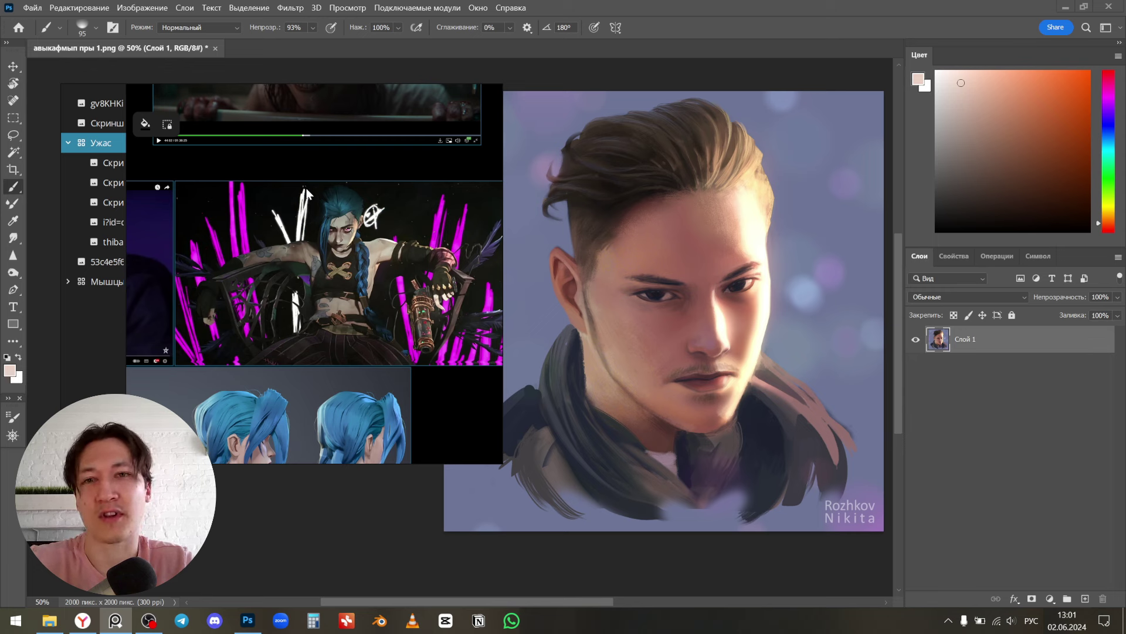
- Draw a freehand circle around the seated blue-haired character's head and upper body, and apply pen colour 00FFAA
{"action": "key", "text": "ctrl+d"}
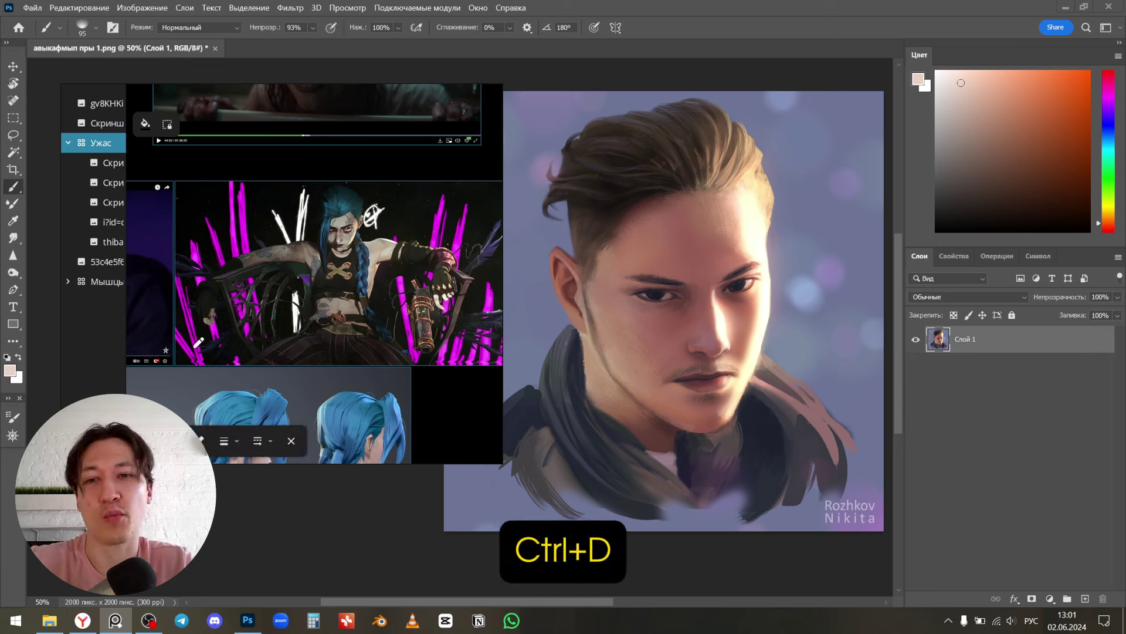
{"action": "left_click_drag", "start_coordinate": [325, 167], "coordinate": [323, 177]}
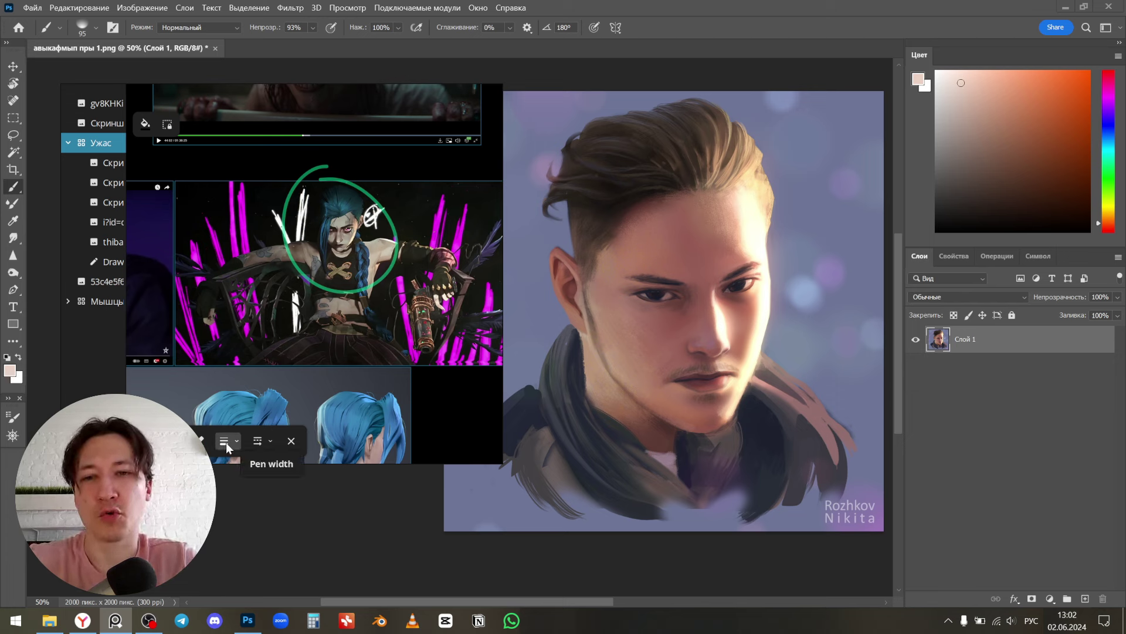
{"action": "left_click", "coordinate": [201, 440]}
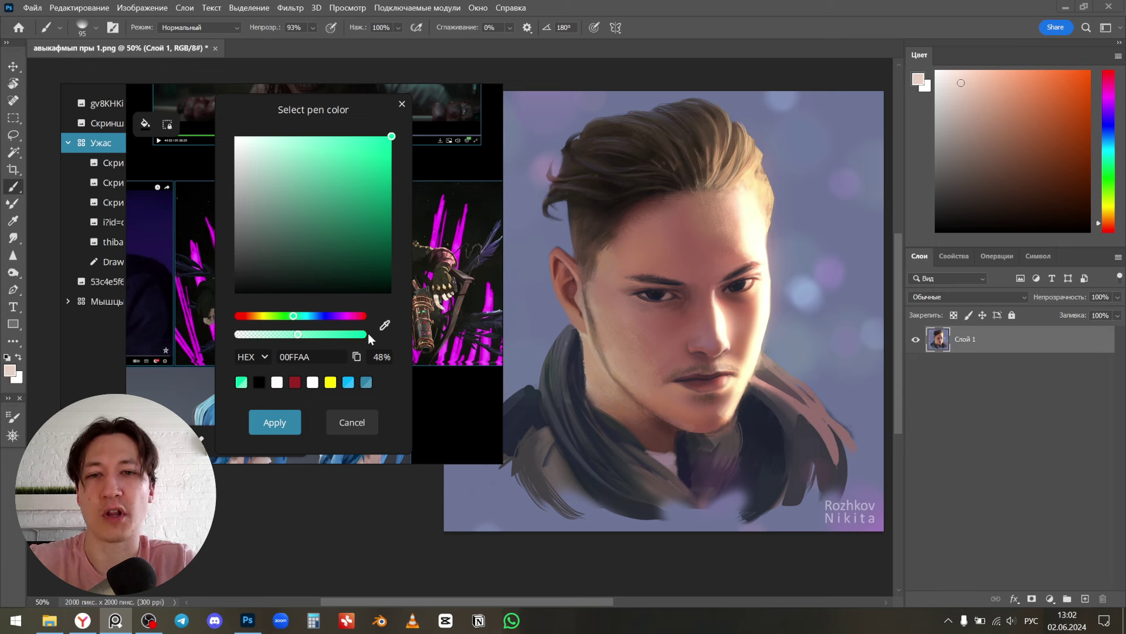
{"action": "left_click", "coordinate": [280, 422]}
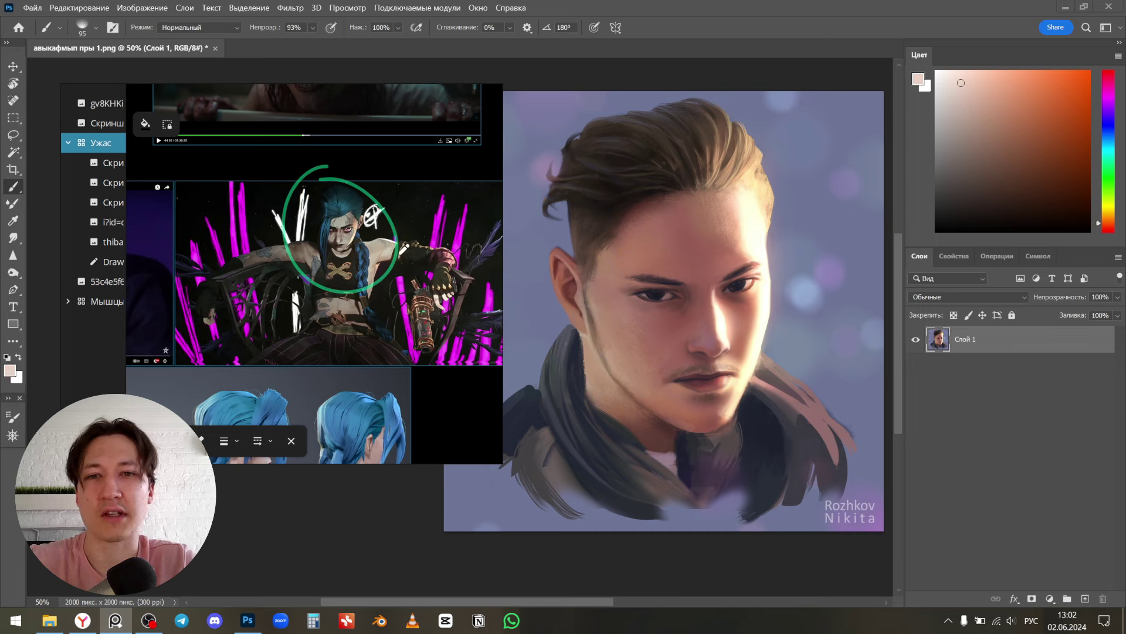
{"action": "scroll", "coordinate": [404, 250], "scroll_direction": "up", "scroll_amount": 4}
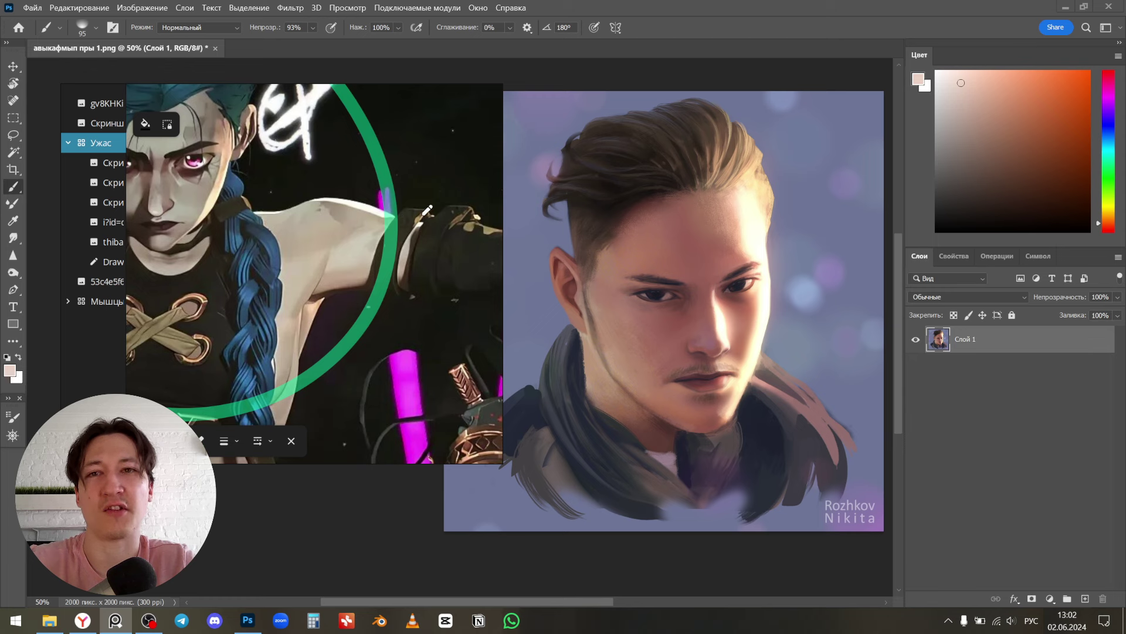
{"action": "scroll", "coordinate": [427, 210], "scroll_direction": "down", "scroll_amount": 4}
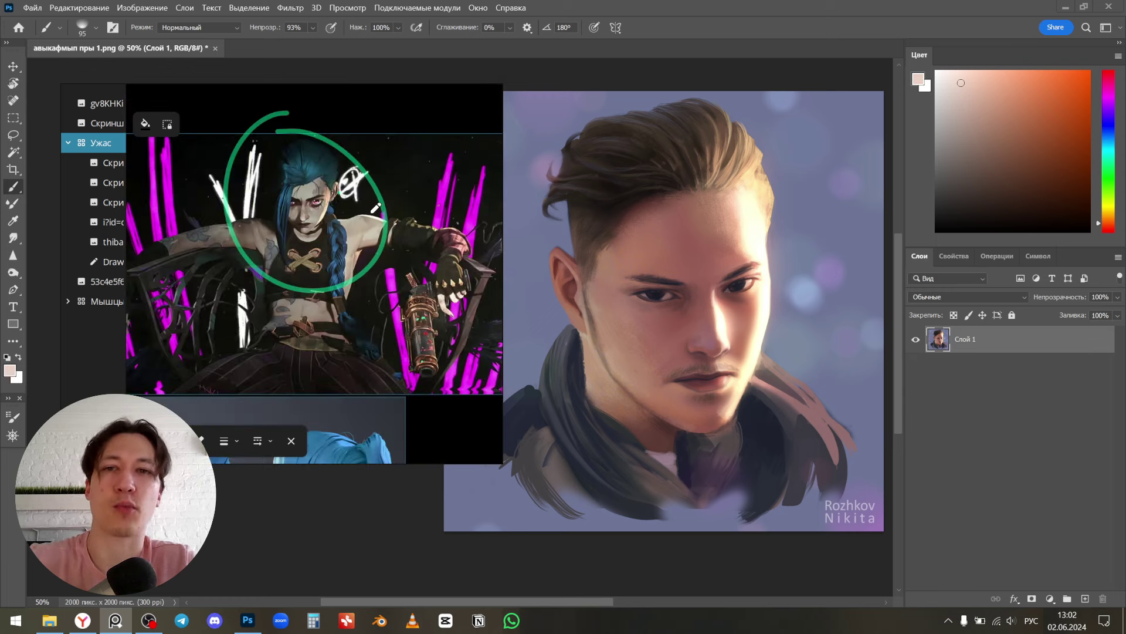
{"action": "key", "text": "Escape"}
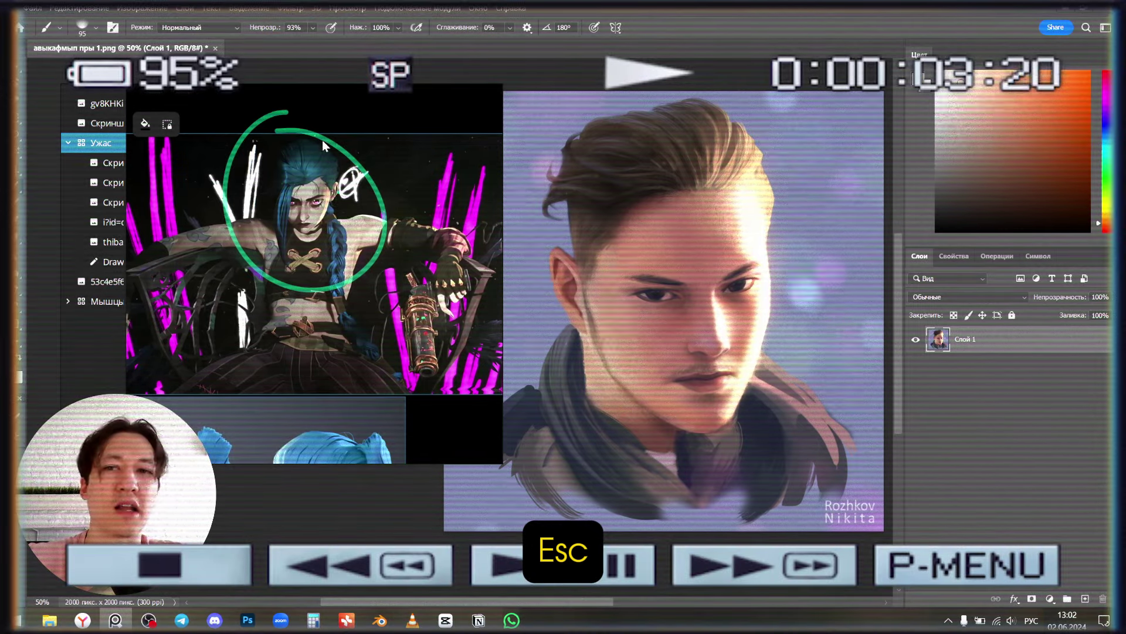
- Select the drawn circle and the Ужас group's seated character image alternately to check they are separate objects
{"action": "left_click", "coordinate": [280, 113]}
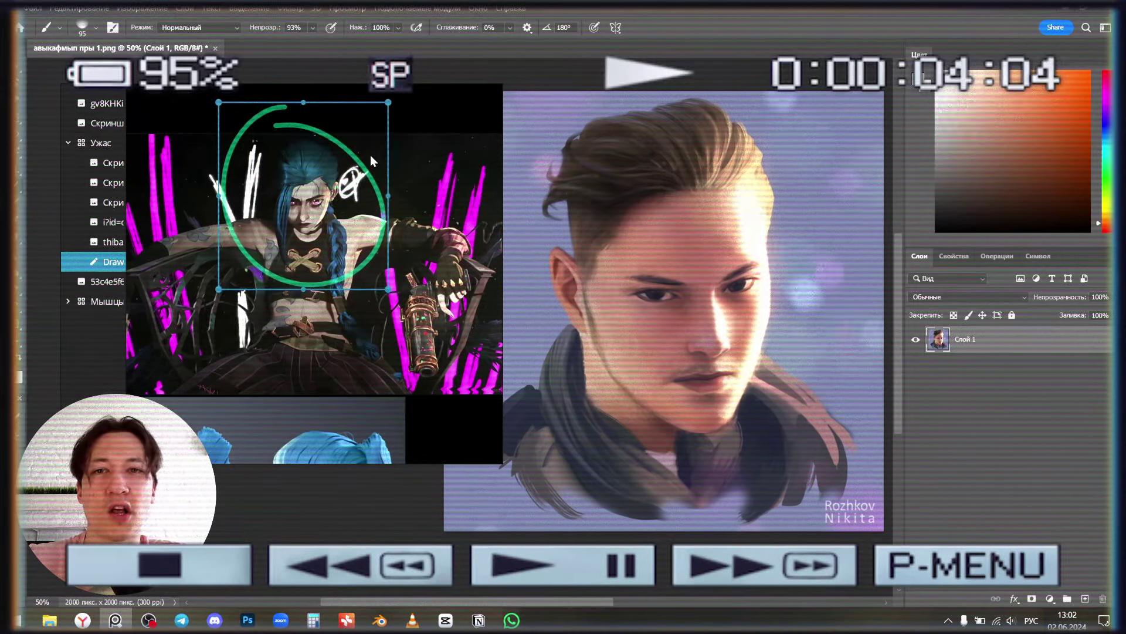
{"action": "left_click", "coordinate": [410, 174]}
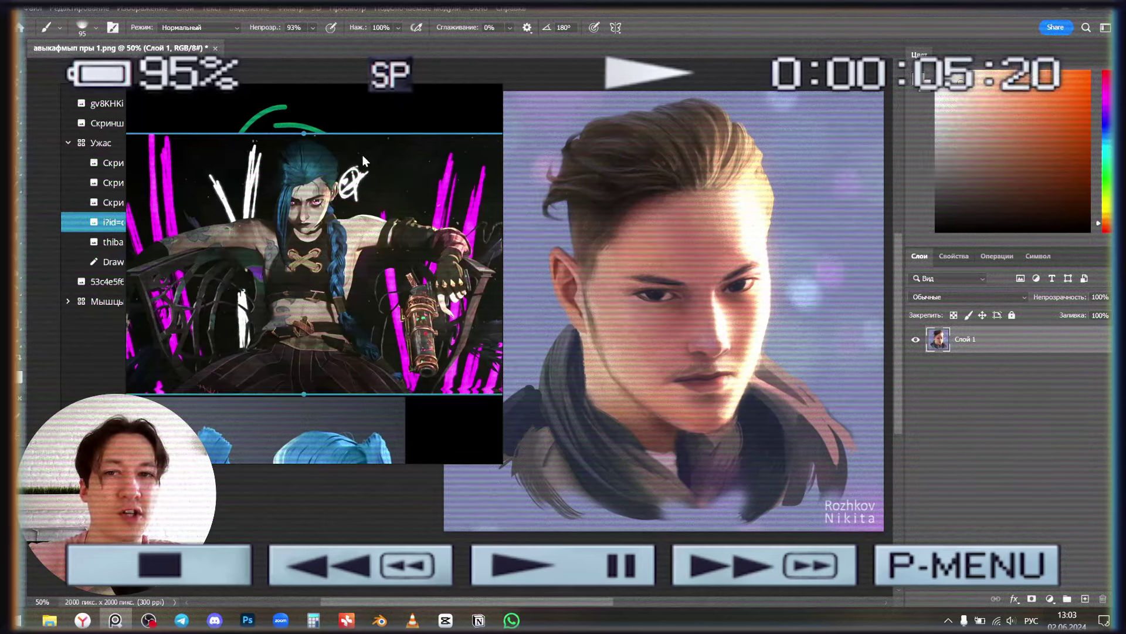
{"action": "left_click", "coordinate": [259, 115]}
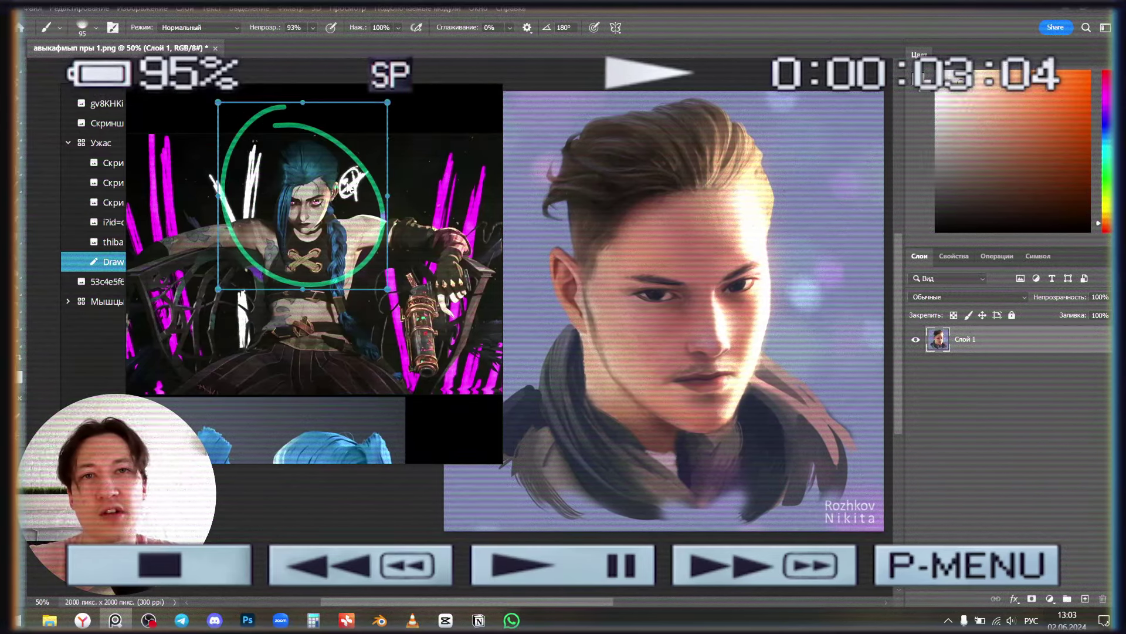
{"action": "left_click", "coordinate": [348, 139]}
{"action": "scroll", "coordinate": [420, 179], "scroll_direction": "down", "scroll_amount": 3}
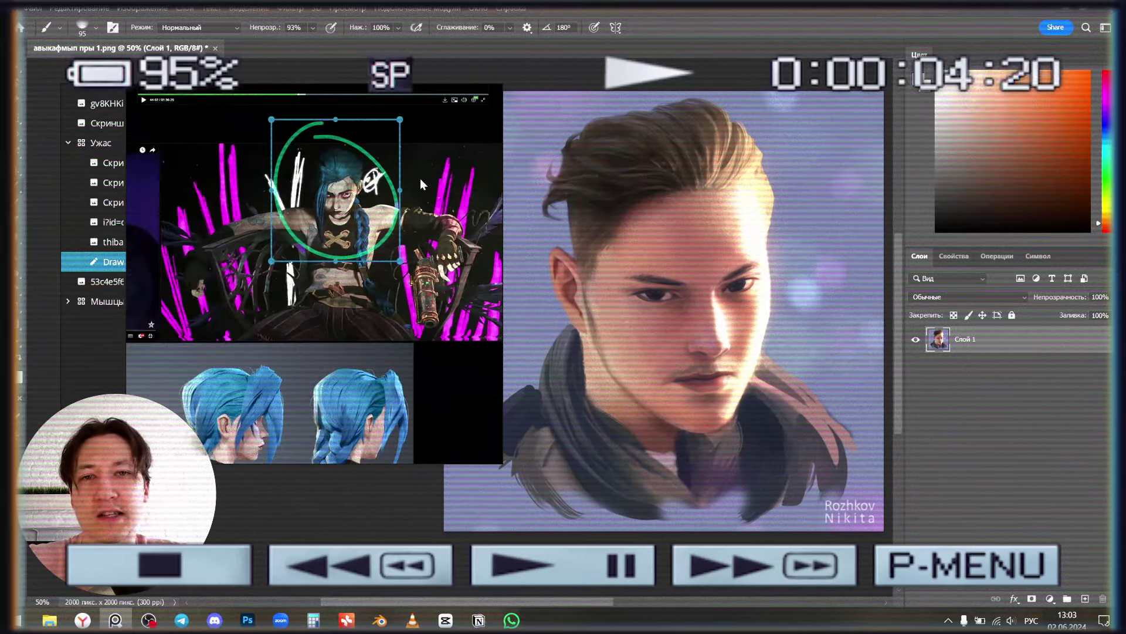
{"action": "left_click", "coordinate": [416, 181]}
{"action": "left_click", "coordinate": [311, 181]}
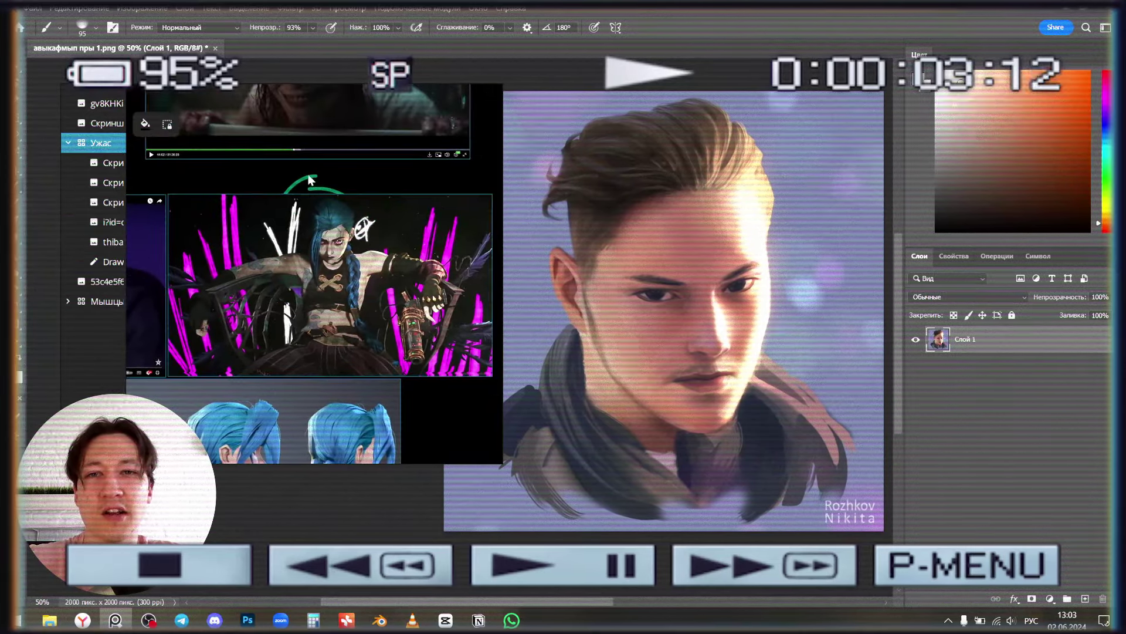
{"action": "left_click", "coordinate": [296, 190]}
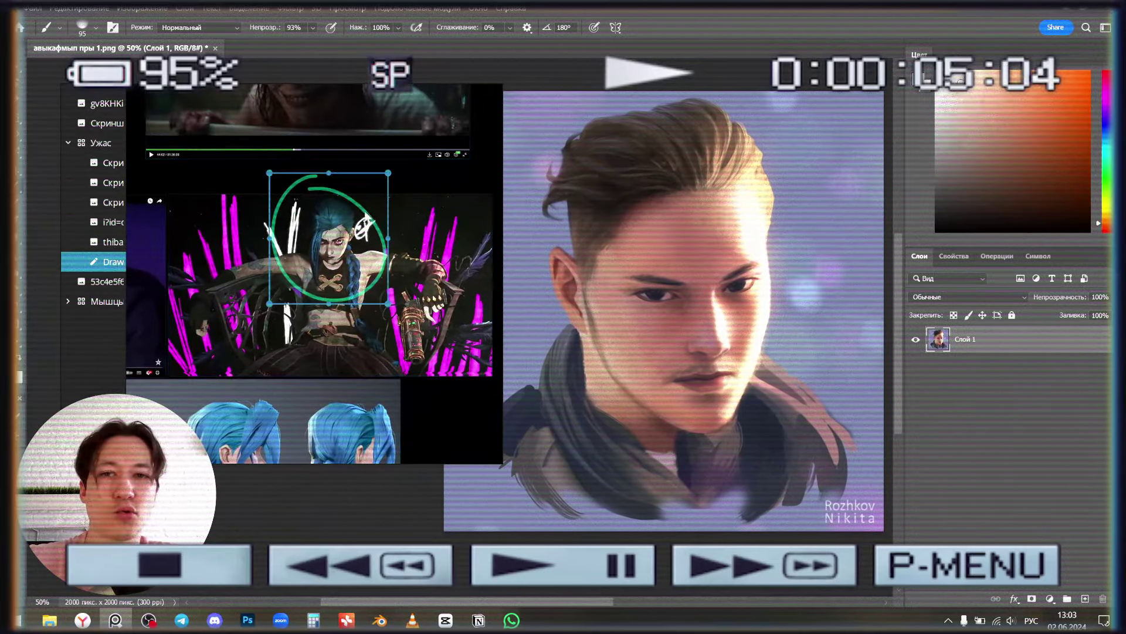
- Try to move and resize the drawn circle independently of the image, undoing each change
{"action": "left_click_drag", "start_coordinate": [365, 217], "coordinate": [362, 215]}
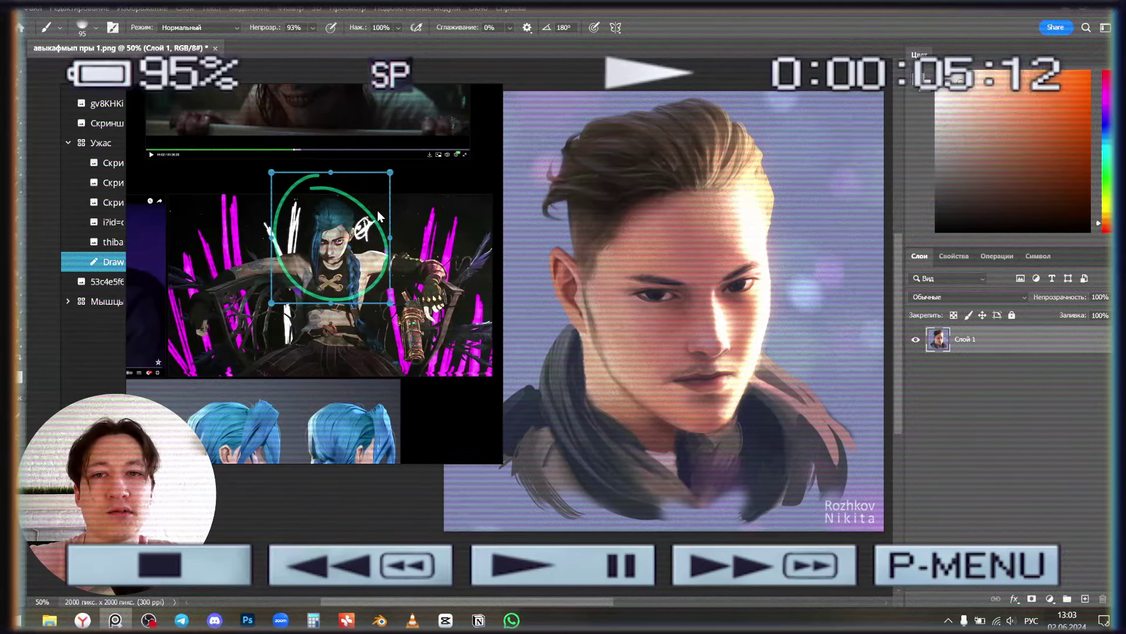
{"action": "key", "text": "ctrl+z"}
{"action": "mouse_move", "coordinate": [273, 176]}
{"action": "left_mouse_down"}
{"action": "mouse_move", "coordinate": [282, 164]}
{"action": "mouse_move", "coordinate": [336, 186]}
{"action": "mouse_move", "coordinate": [394, 171]}
{"action": "left_mouse_up"}
{"action": "key", "text": "ctrl+z"}
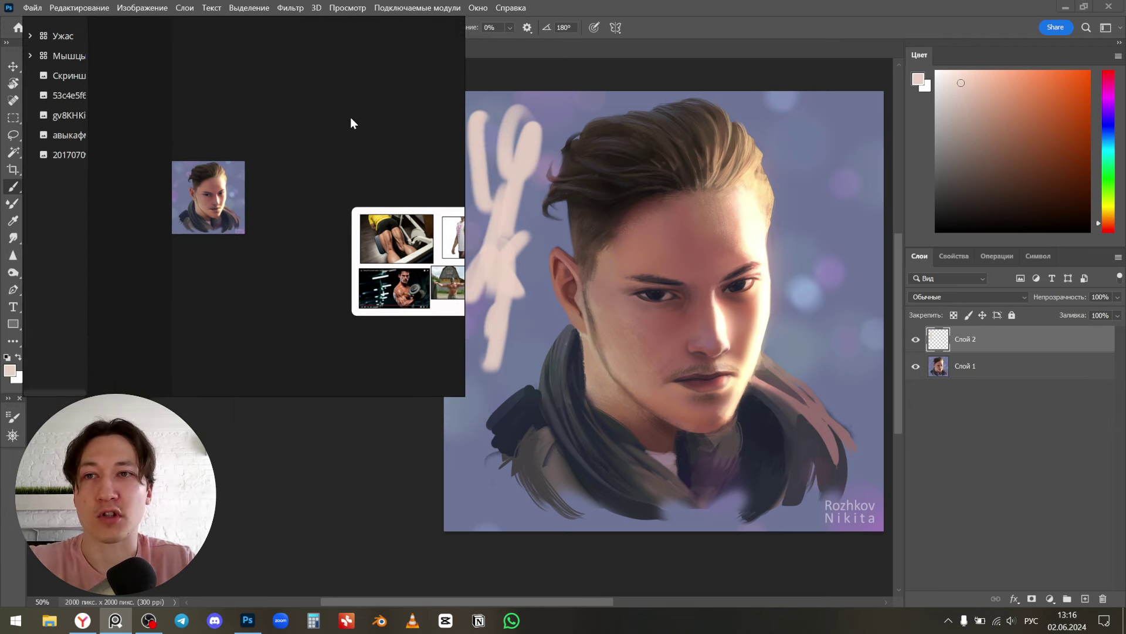
- Switch to the browser's Yandex image results and reposition the reference board window over them
{"action": "key", "text": "alt+Tab"}
{"action": "key", "text": "Tab"}
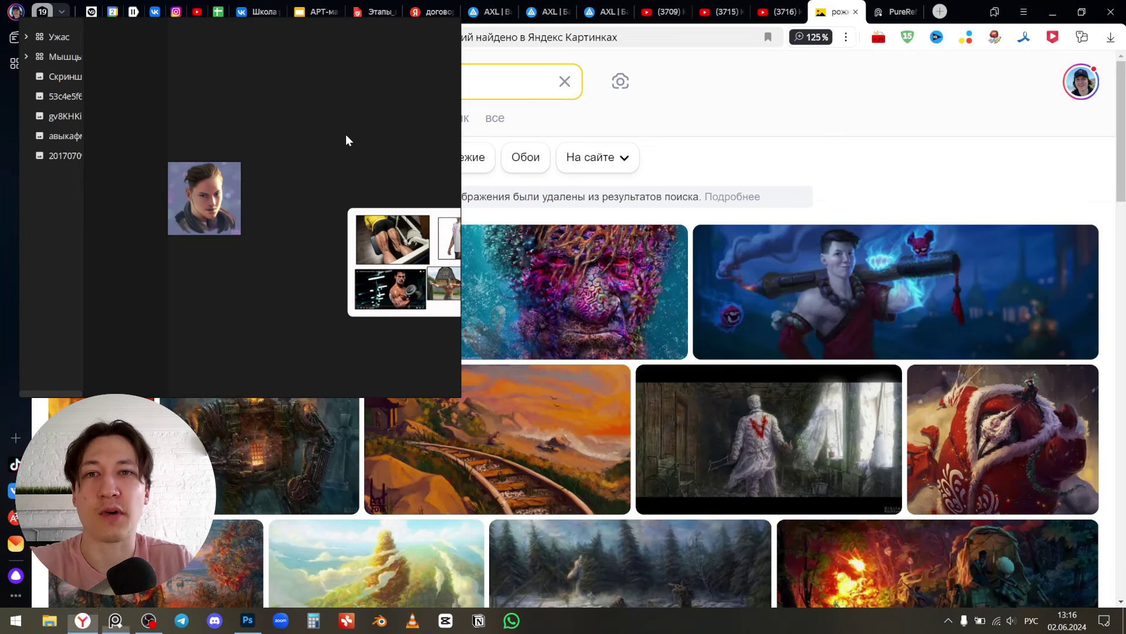
{"action": "left_click_drag", "start_coordinate": [346, 135], "coordinate": [384, 167]}
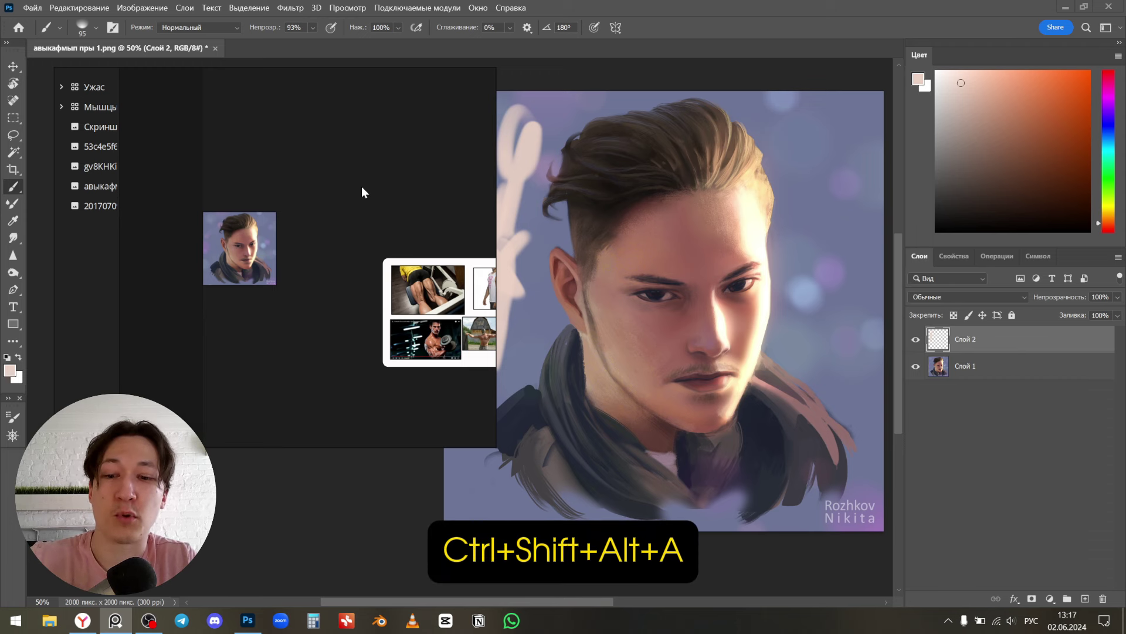
- Attach the reference board to the Photoshop window, shift the painting's view, and switch to the browser to test the attachment
{"action": "key", "text": "ctrl+shift+alt+a"}
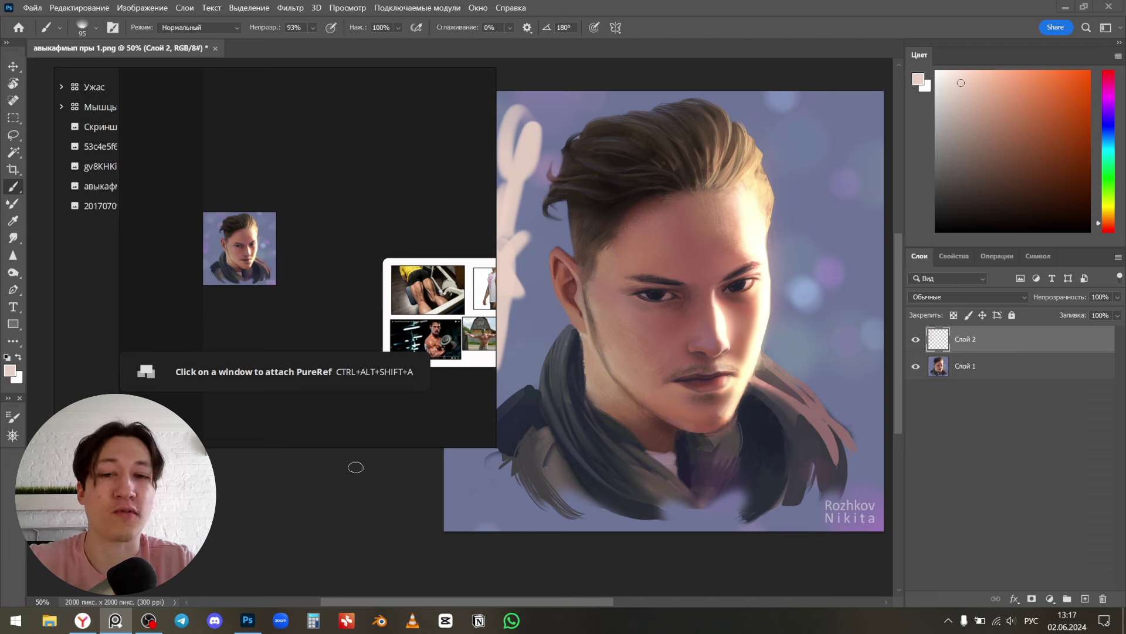
{"action": "left_click", "coordinate": [352, 484]}
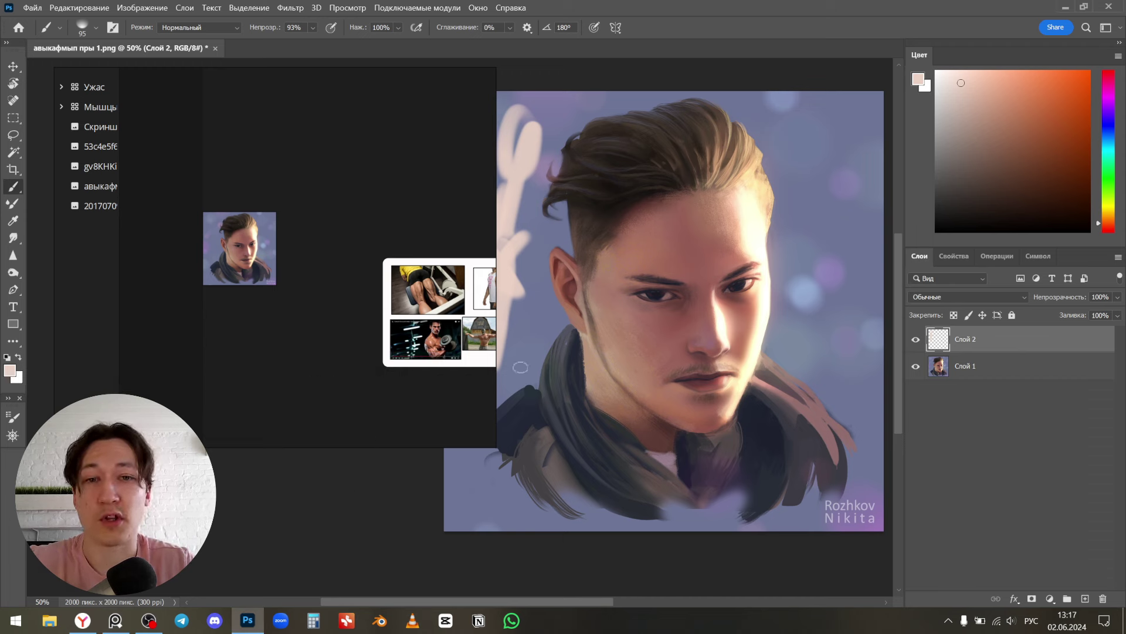
{"action": "mouse_move", "coordinate": [552, 150]}
{"action": "left_mouse_down"}
{"action": "mouse_move", "coordinate": [542, 95]}
{"action": "mouse_move", "coordinate": [532, 97]}
{"action": "mouse_move", "coordinate": [603, 173]}
{"action": "mouse_move", "coordinate": [555, 157]}
{"action": "mouse_move", "coordinate": [512, 179]}
{"action": "mouse_move", "coordinate": [563, 171]}
{"action": "mouse_move", "coordinate": [589, 141]}
{"action": "mouse_move", "coordinate": [544, 139]}
{"action": "left_mouse_up"}
{"action": "key", "text": "alt+Tab"}
{"action": "key", "text": "Tab"}
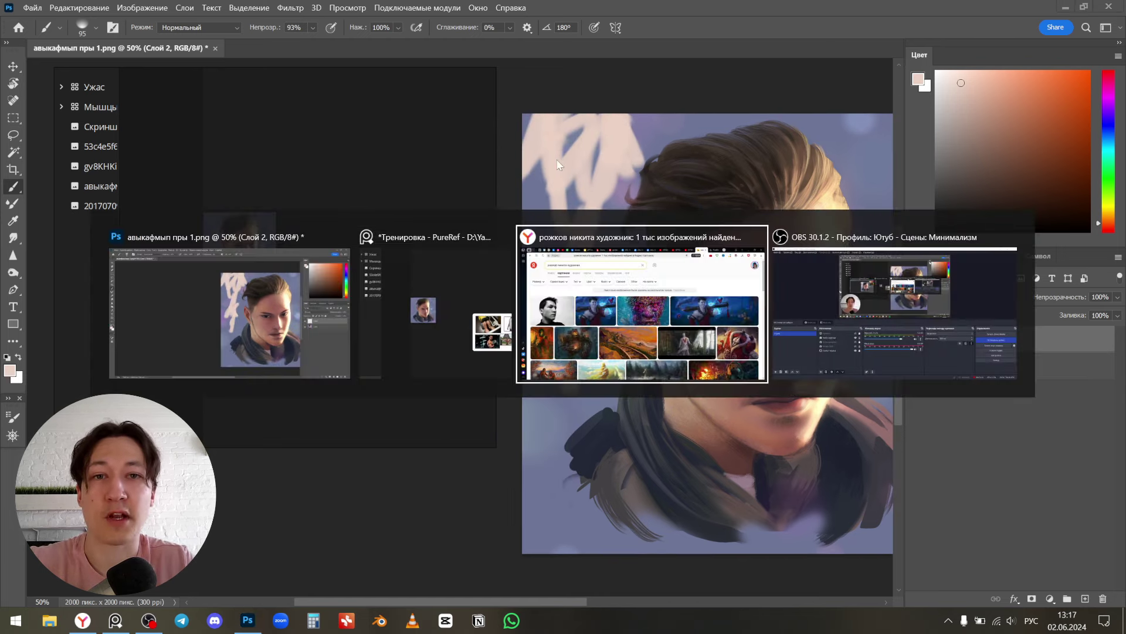